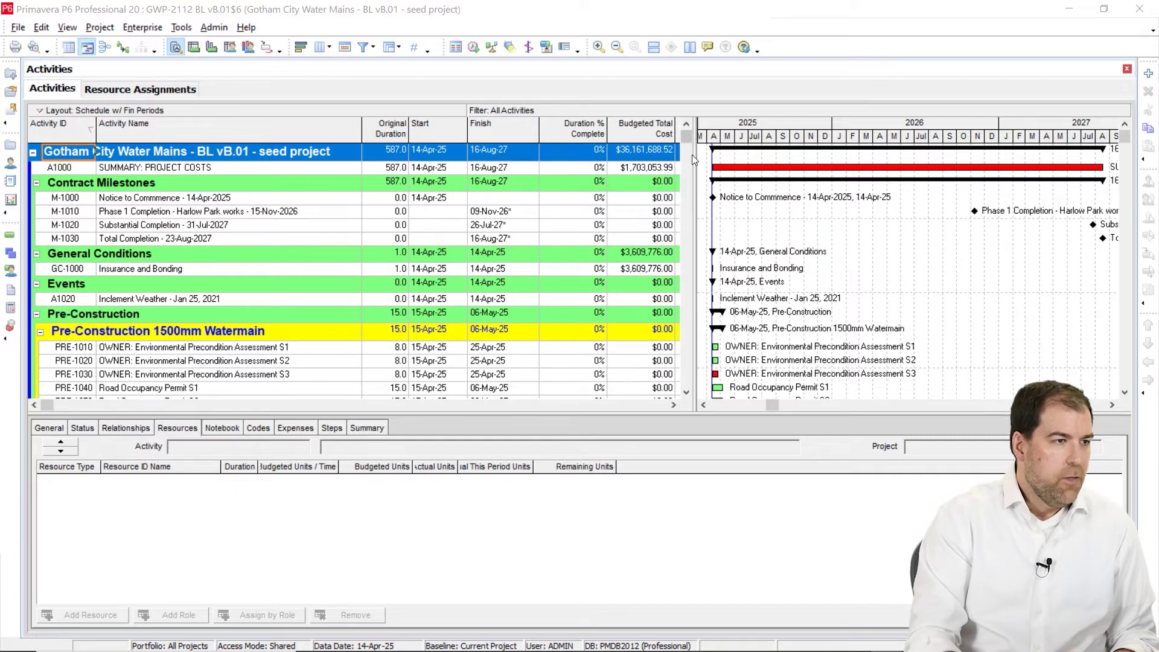
- Inspect the Drill & Fill 20 Secant Piles S3 resources and the project's budgeted total cost
drag(690, 140, 691, 159)
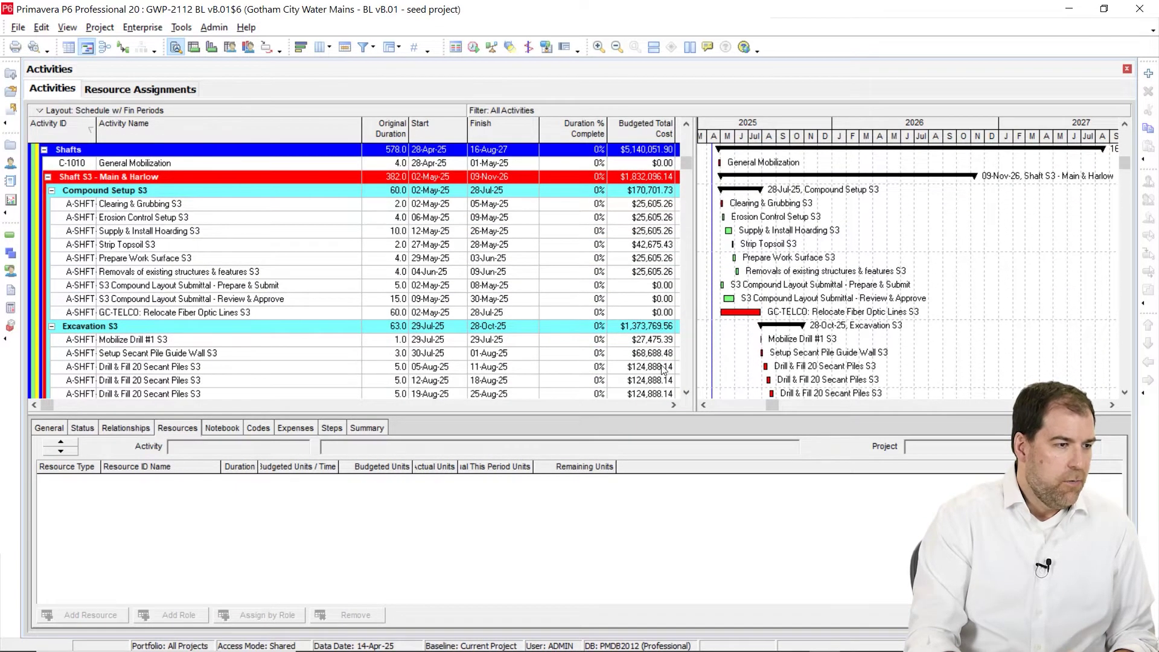
scroll(664, 371, down, 1)
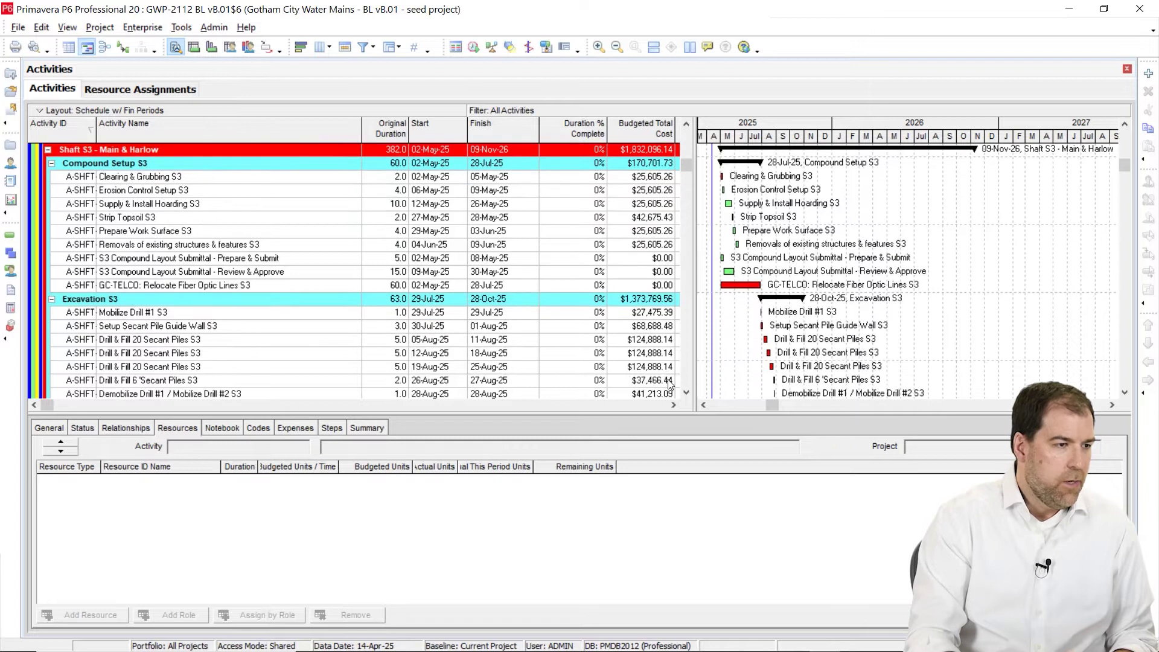
click(650, 340)
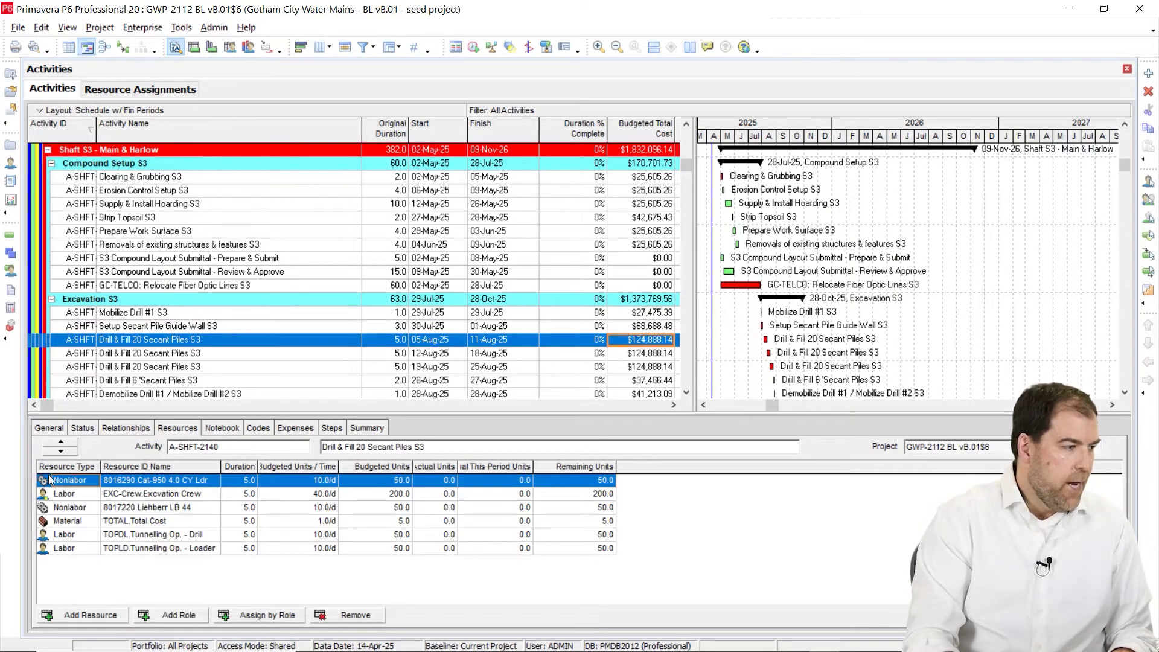
click(128, 520)
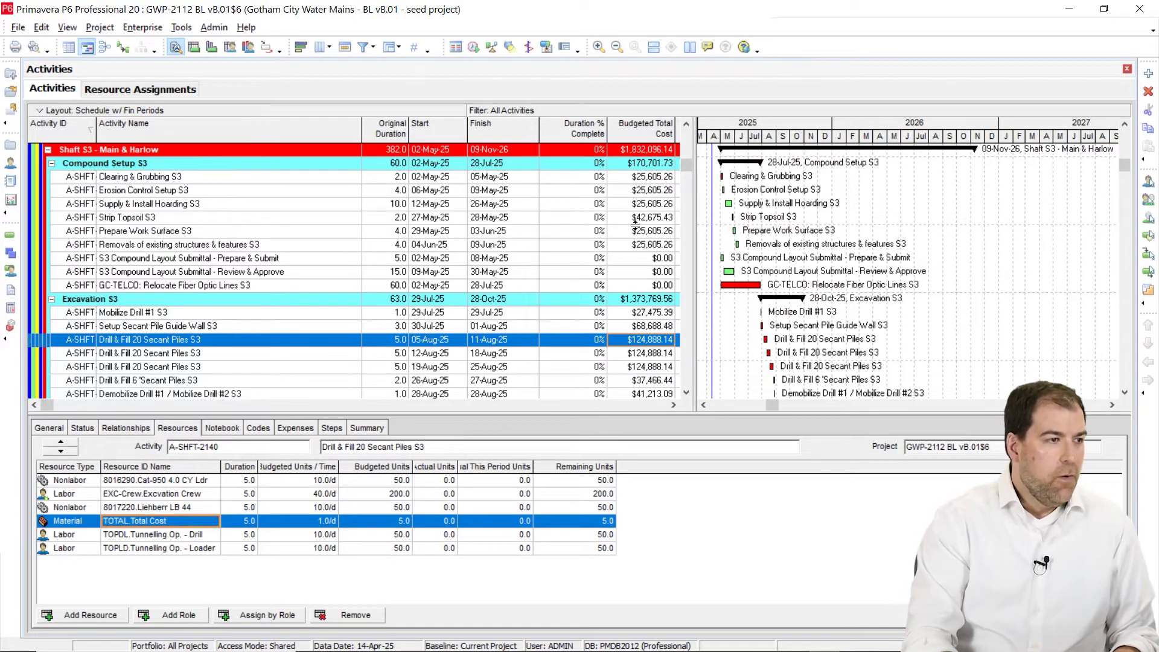
scroll(686, 168, up, 10)
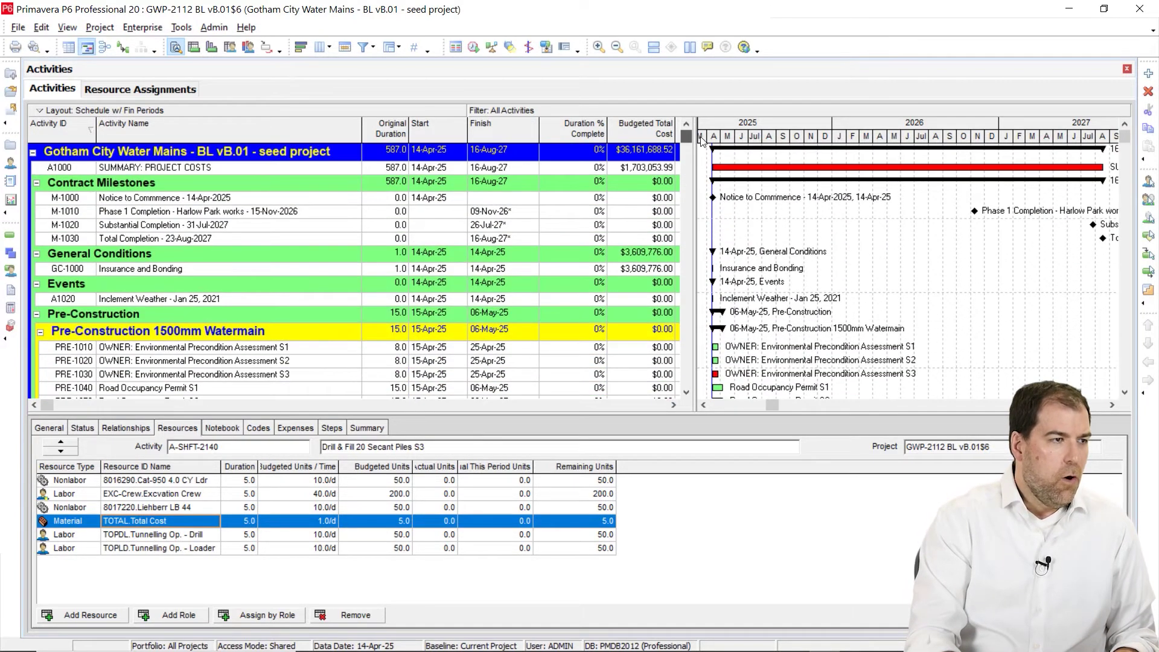
click(643, 152)
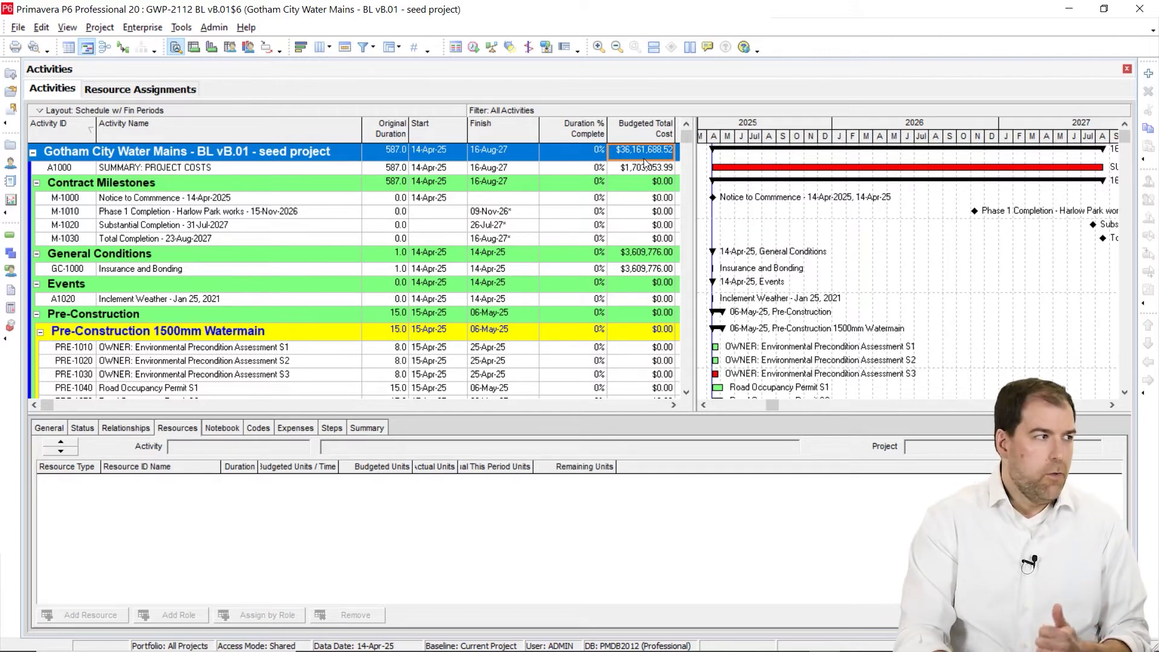
- Review the enterprise cost account list from the Enterprise menu, then close it
click(143, 28)
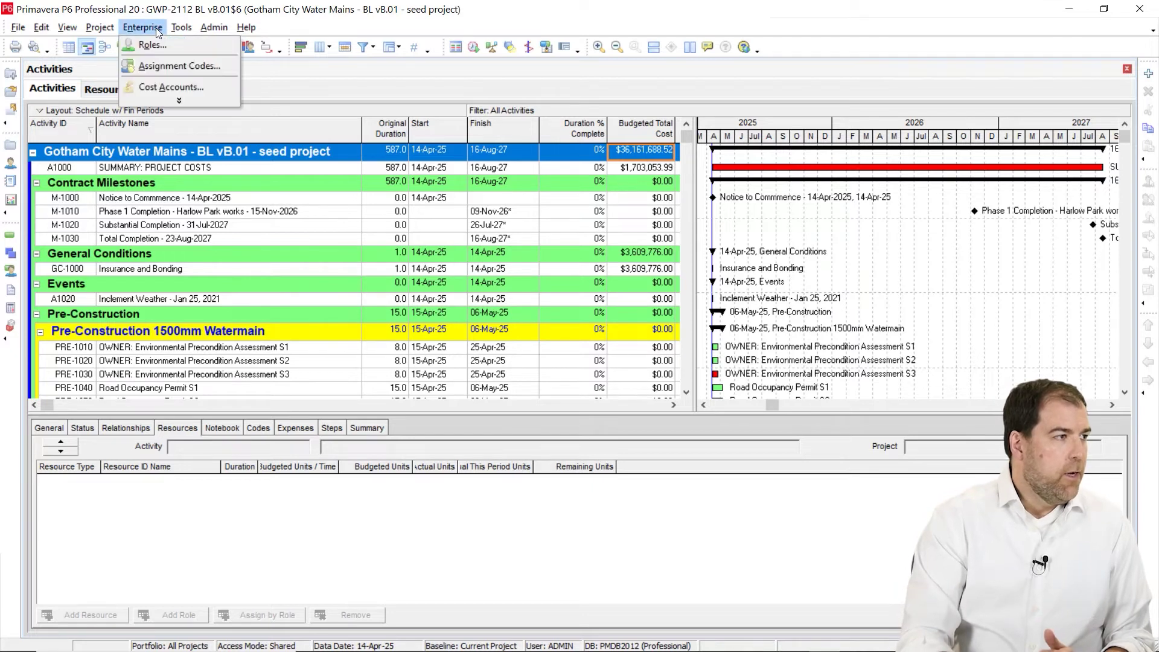
click(171, 87)
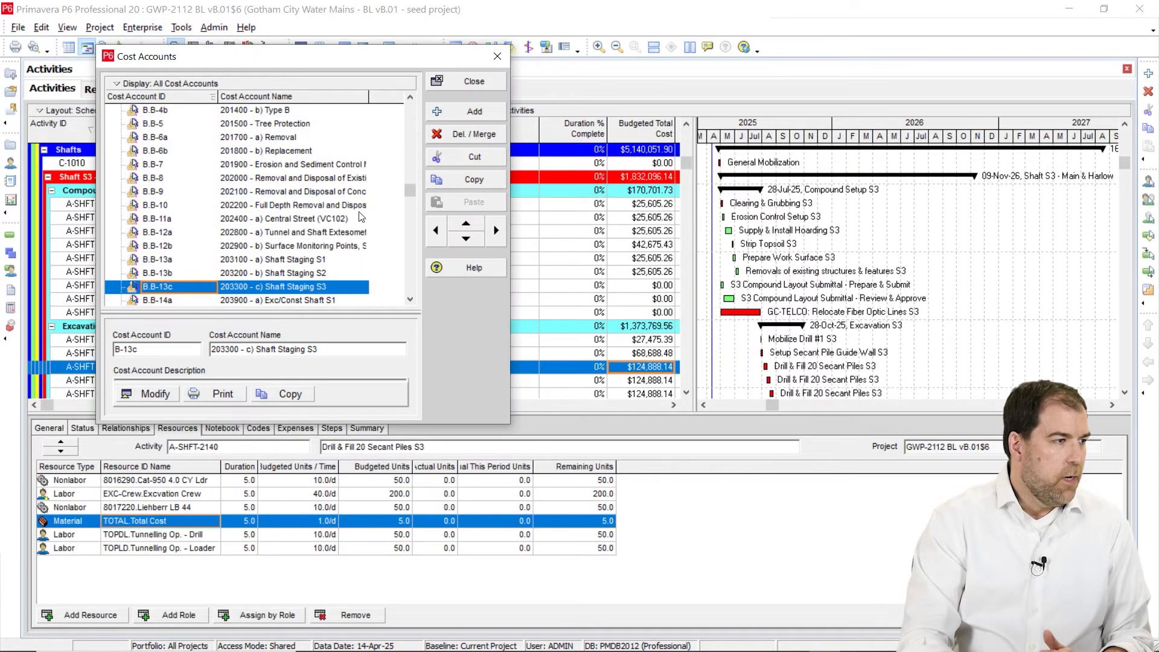
mouse_move(413, 187)
mouse_down()
mouse_move(418, 139)
mouse_move(415, 175)
mouse_up()
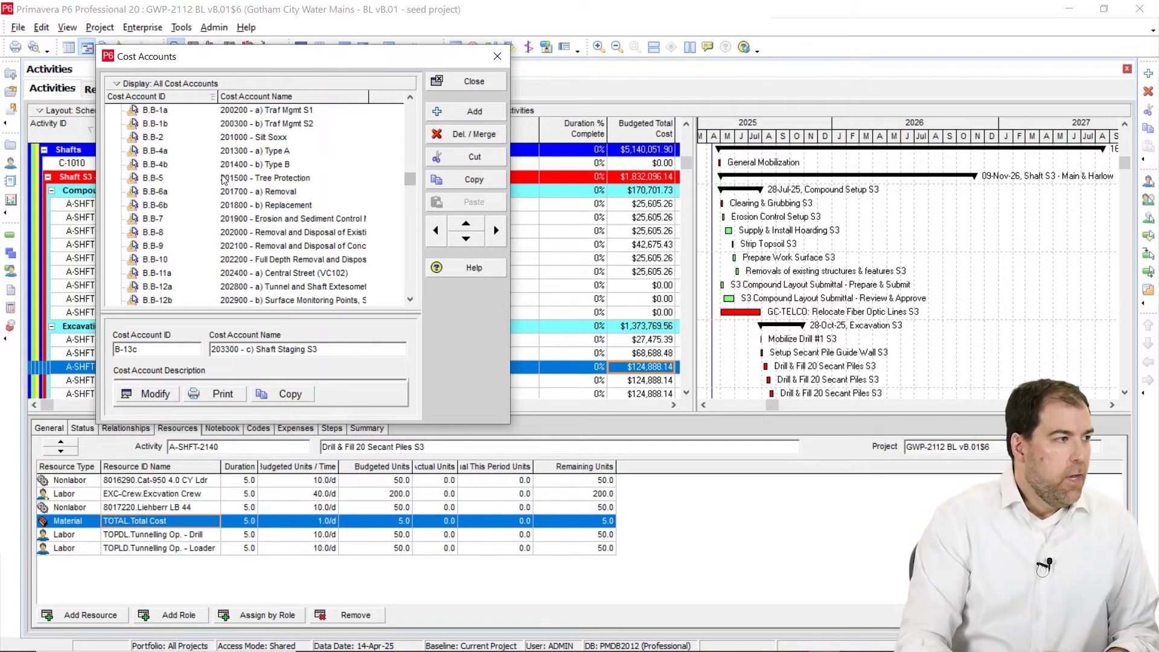
scroll(271, 205, down, 2)
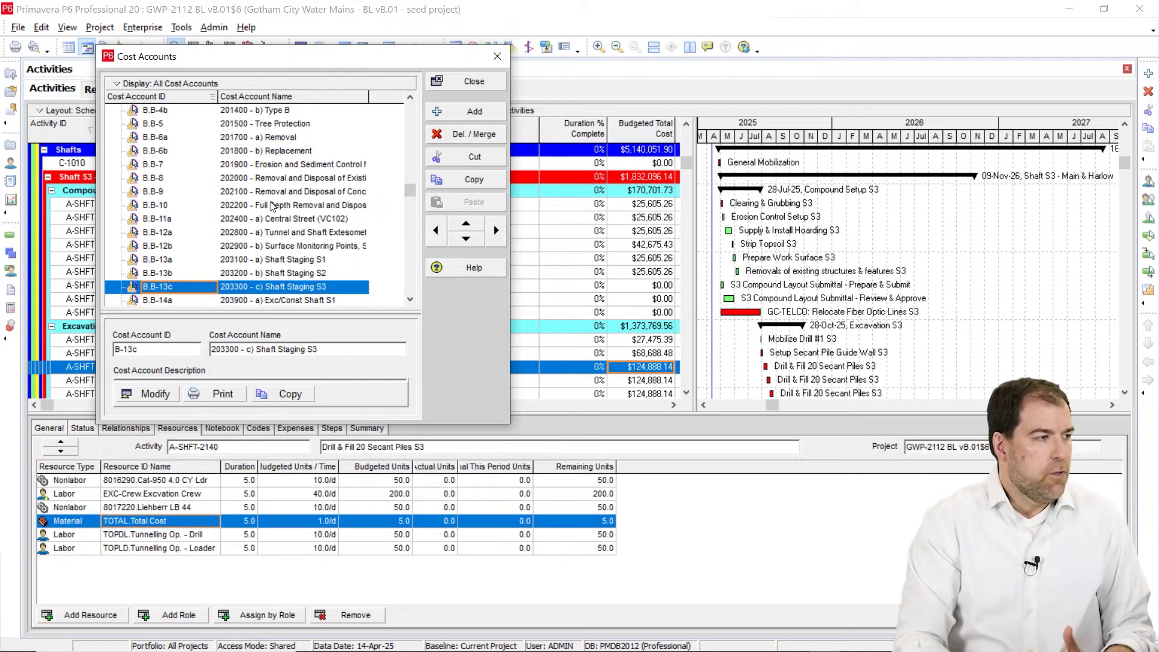
click(477, 82)
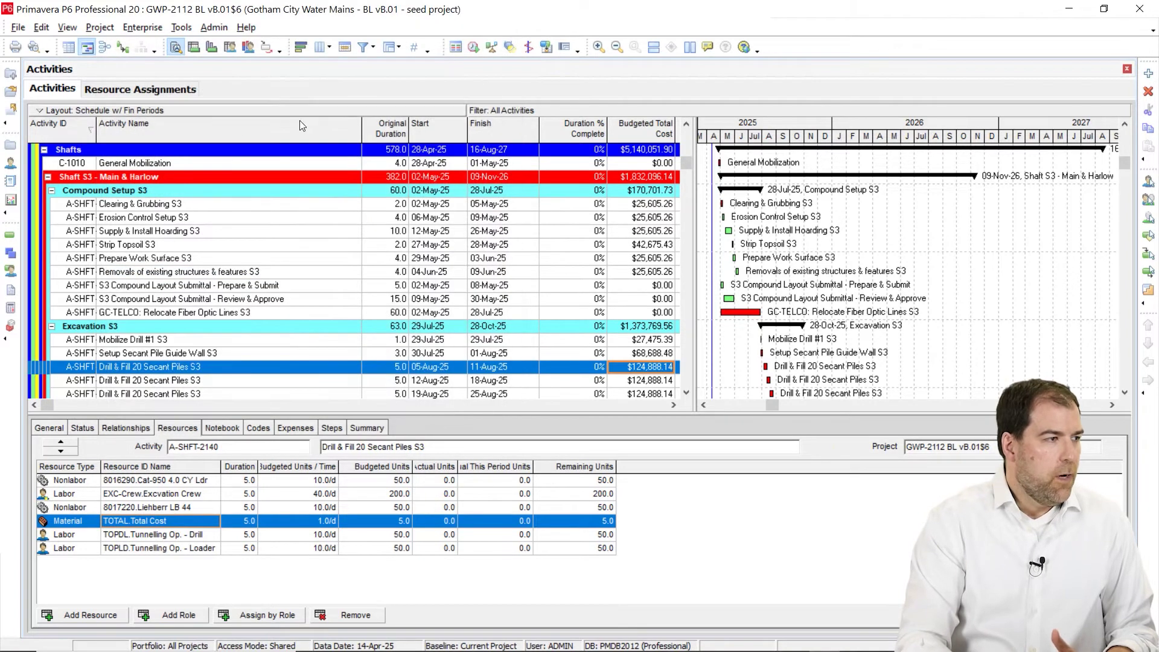
- Show the Resource Assignments view grouped by Cost Account
click(152, 90)
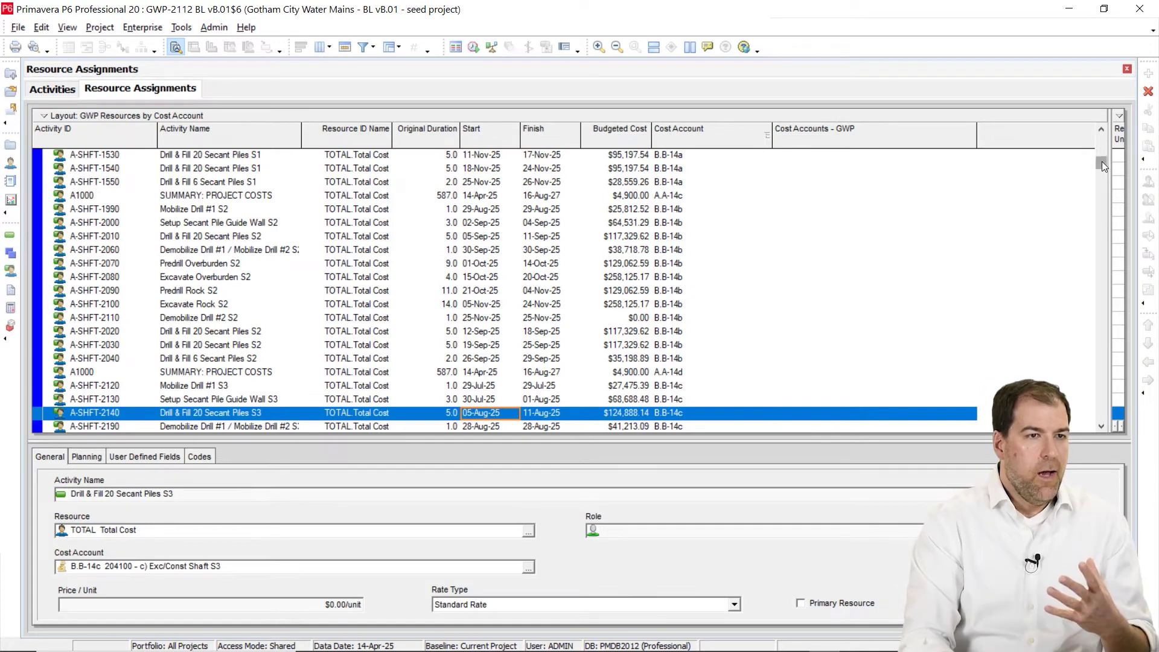
drag(1102, 161, 1102, 140)
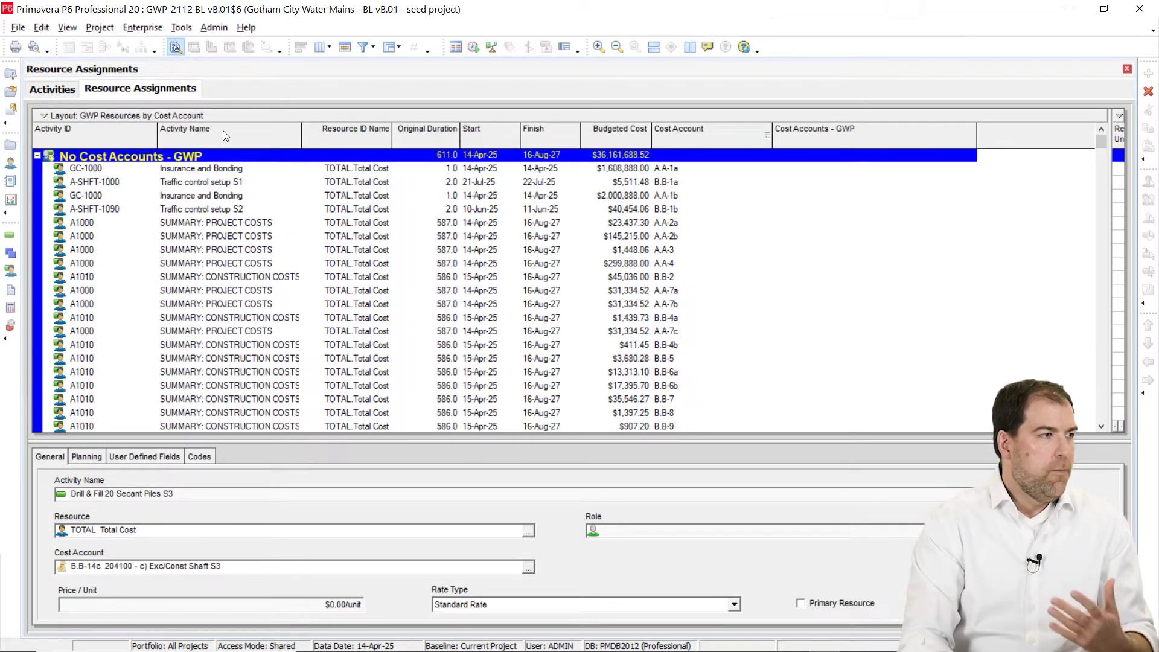
click(393, 47)
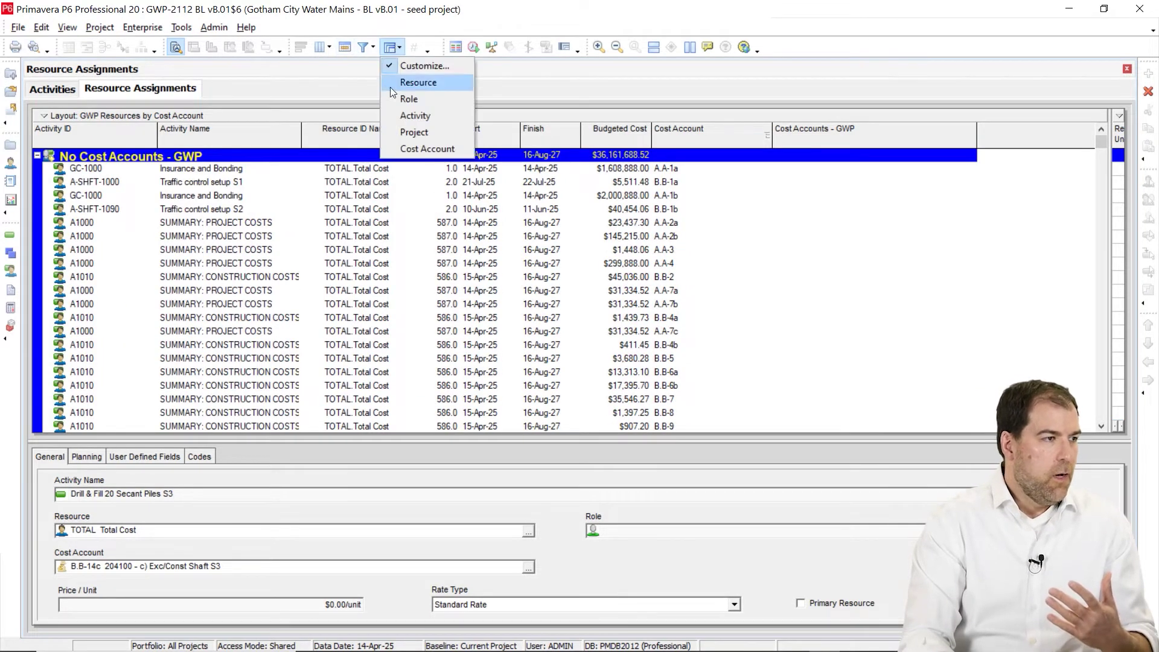
click(424, 148)
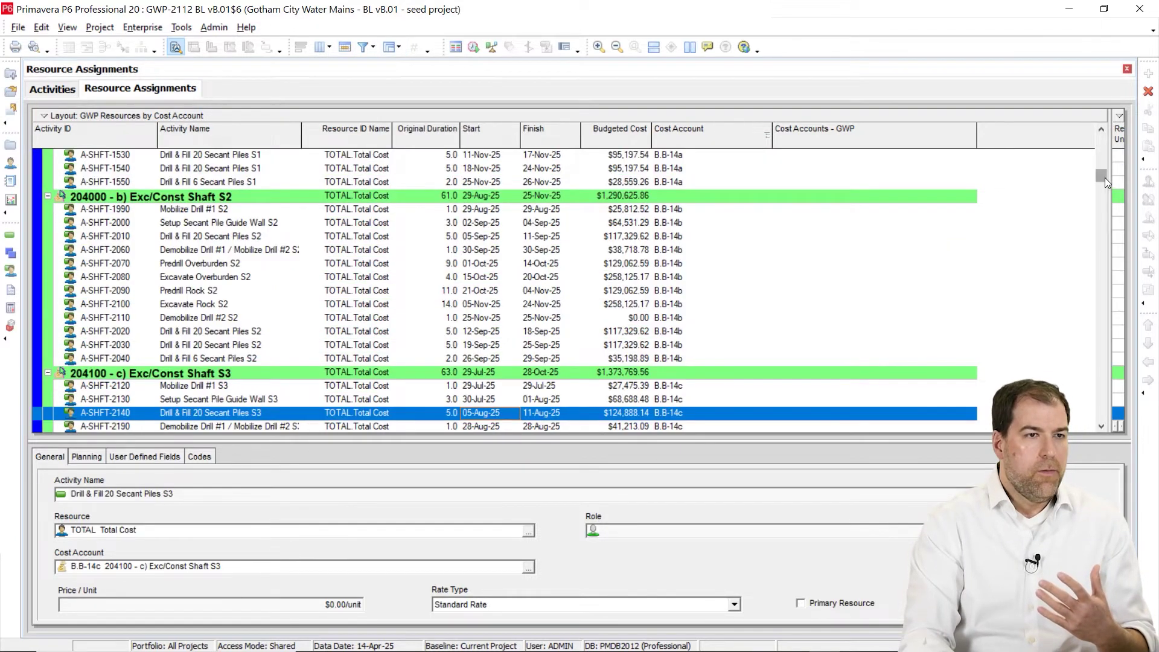
drag(1102, 175, 1102, 140)
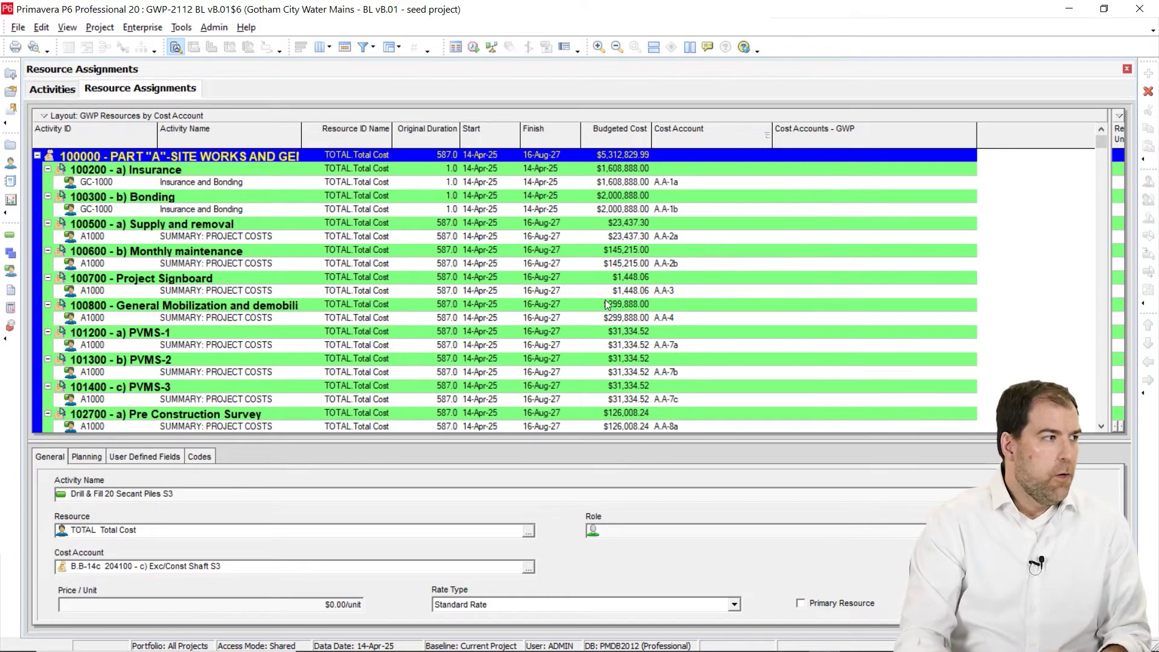
click(154, 31)
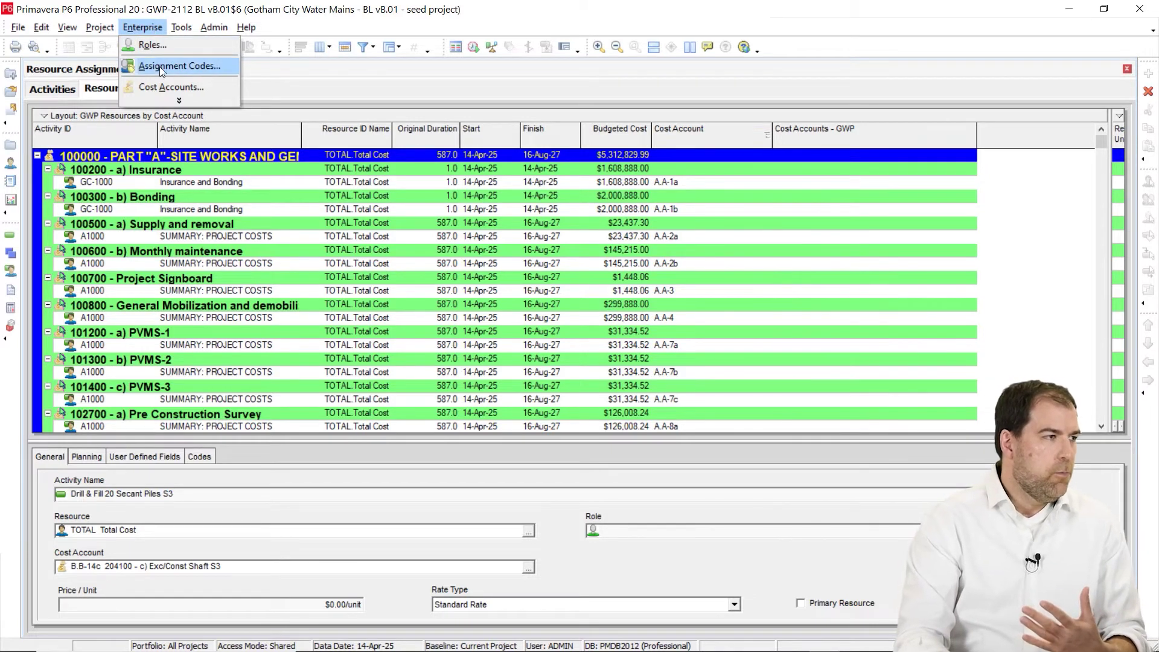
- Open the Assignment Codes values and their definitions, where Cost Accounts - GWP is listed
click(178, 100)
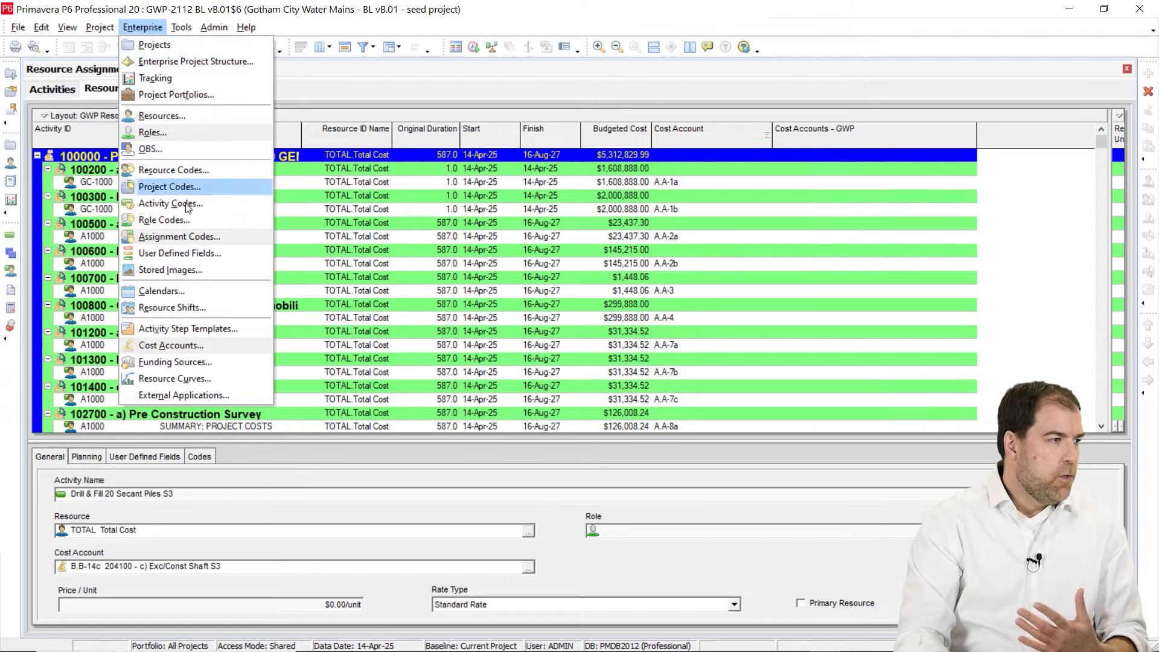
click(174, 238)
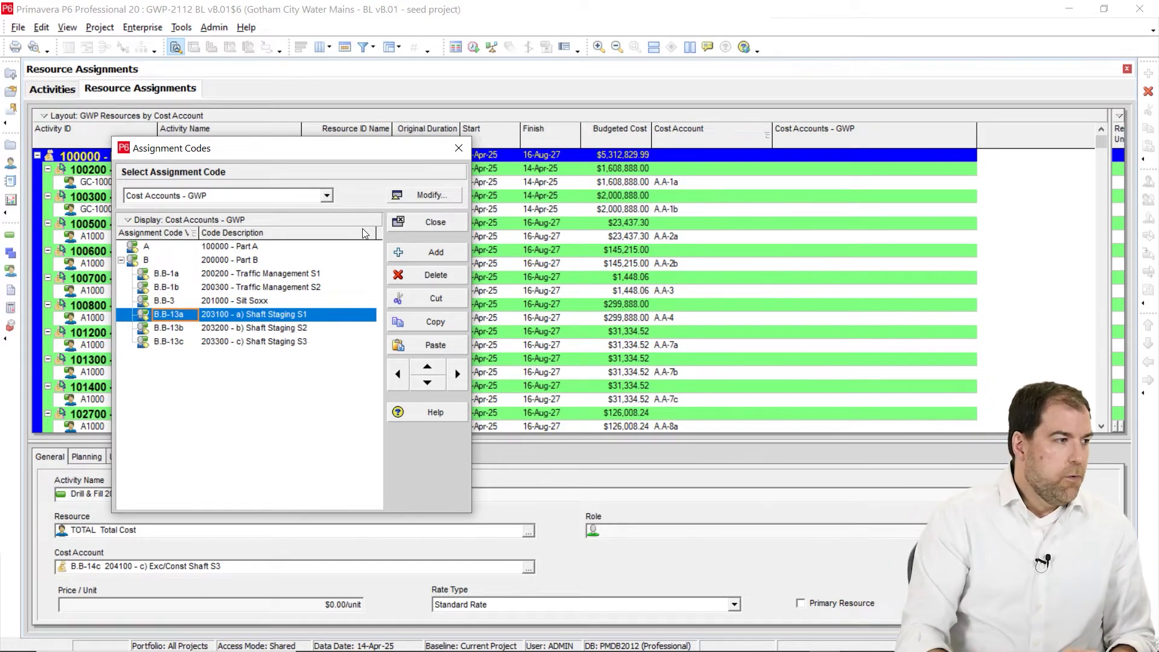
click(401, 198)
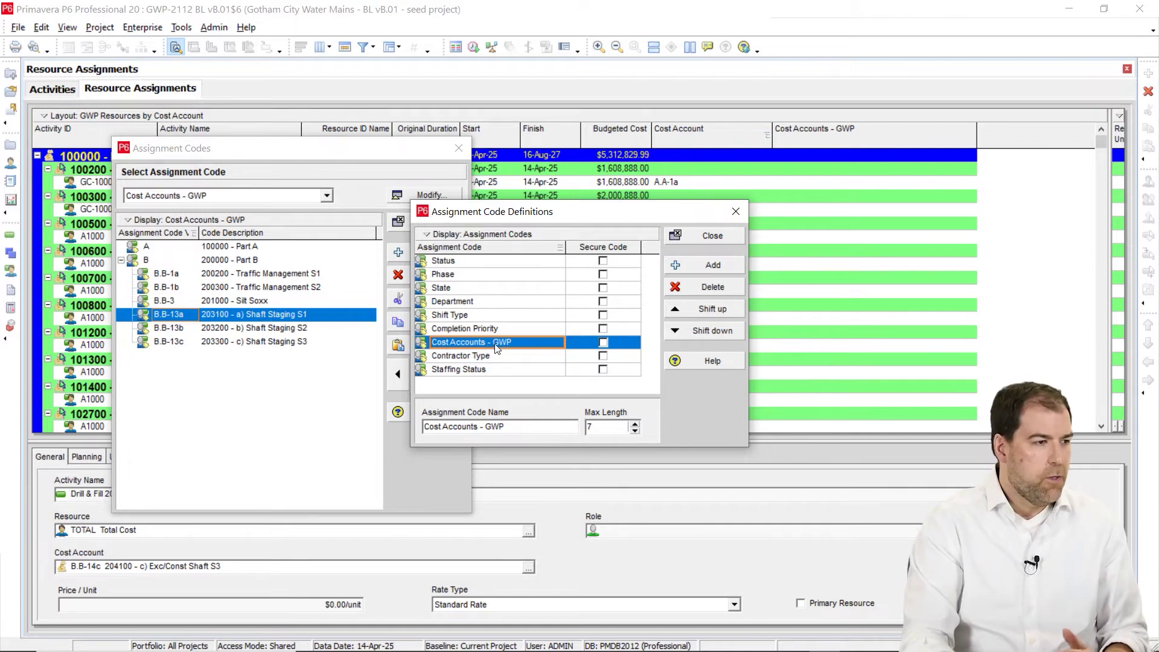
- Close the definitions, select code values A (Part A) and B (Part B), and move the dialog aside
click(712, 235)
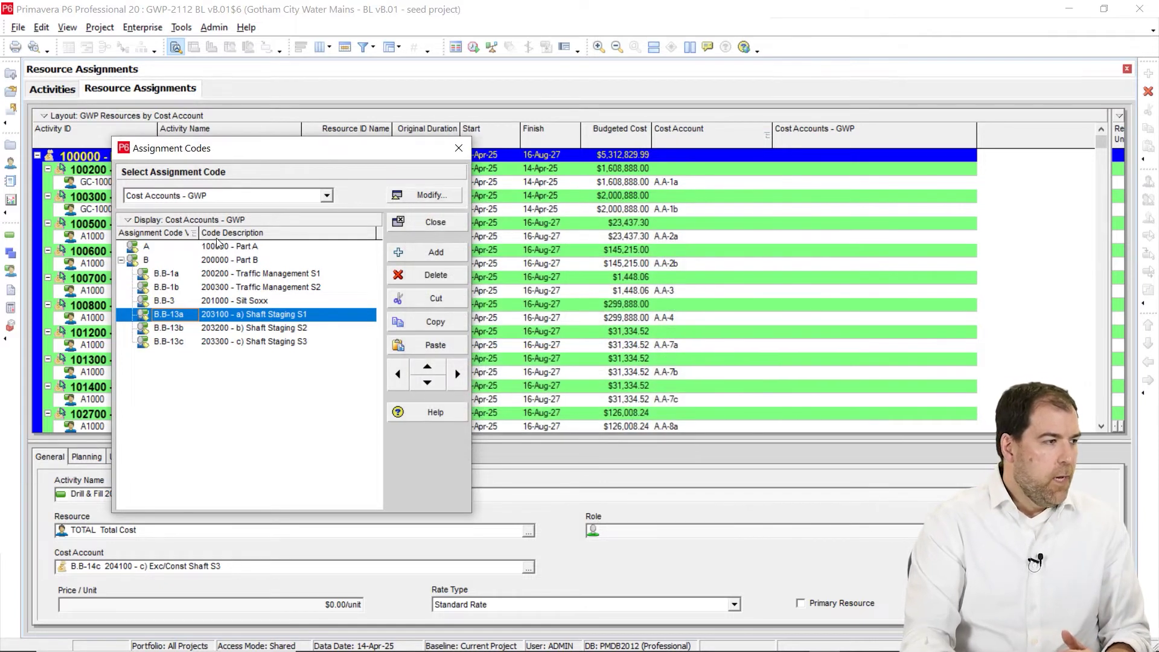
click(175, 246)
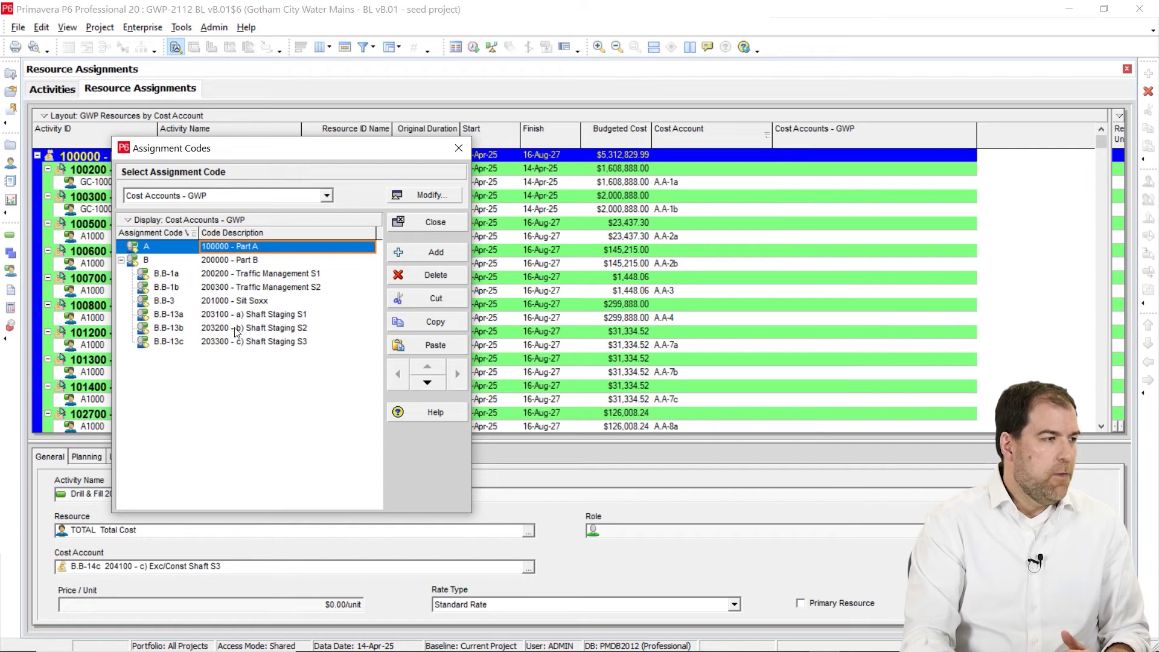
click(174, 261)
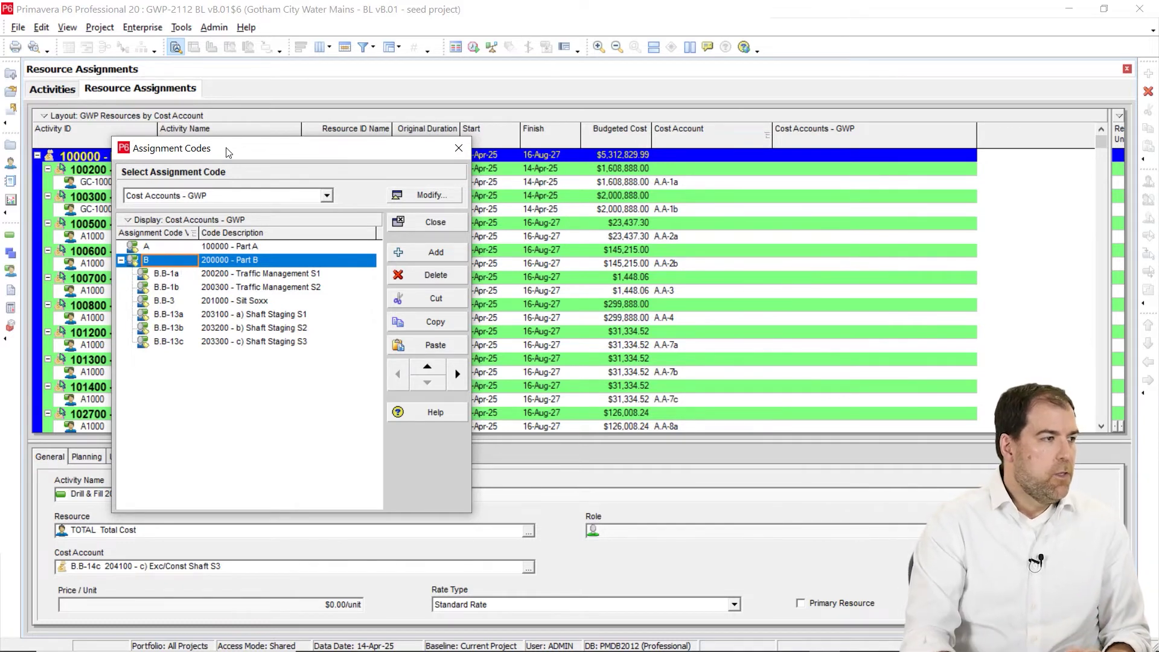
drag(249, 151, 774, 147)
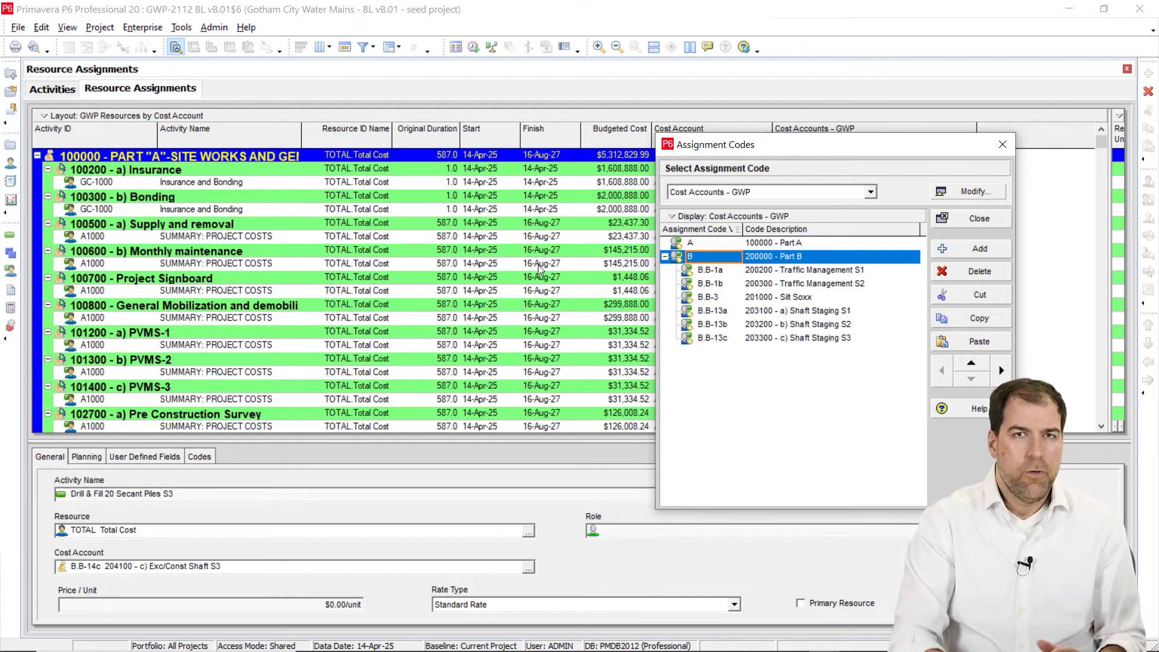
- Close the code values list and check GC-1000's Cost Accounts - GWP picker without changing it
click(984, 220)
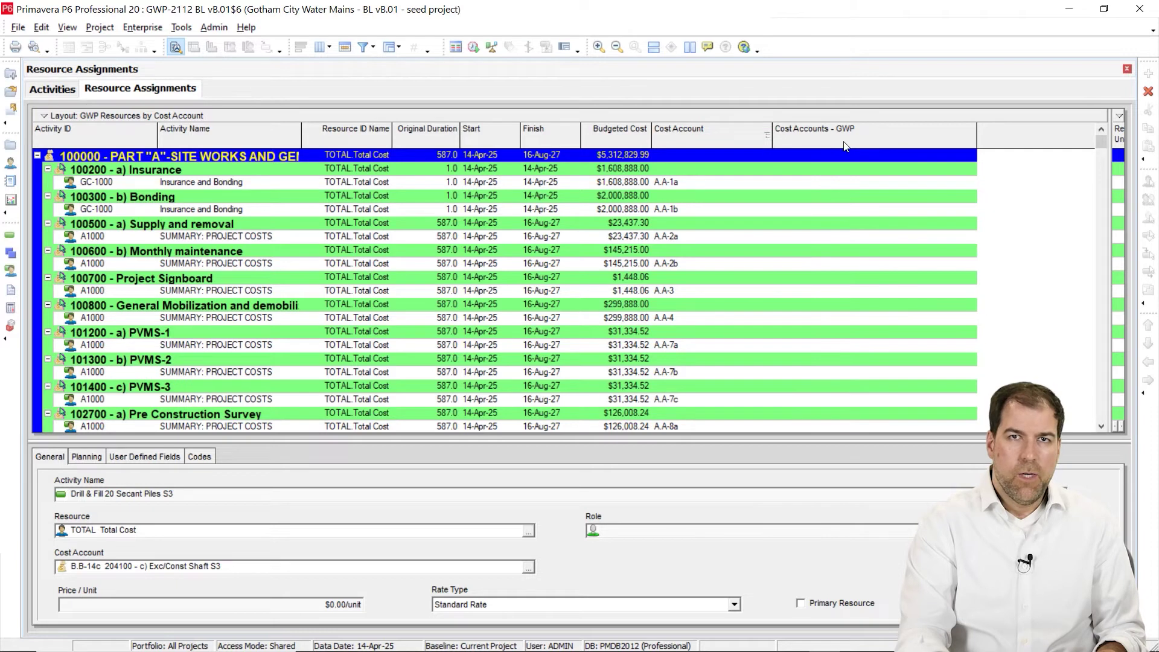
click(823, 183)
double_click(828, 184)
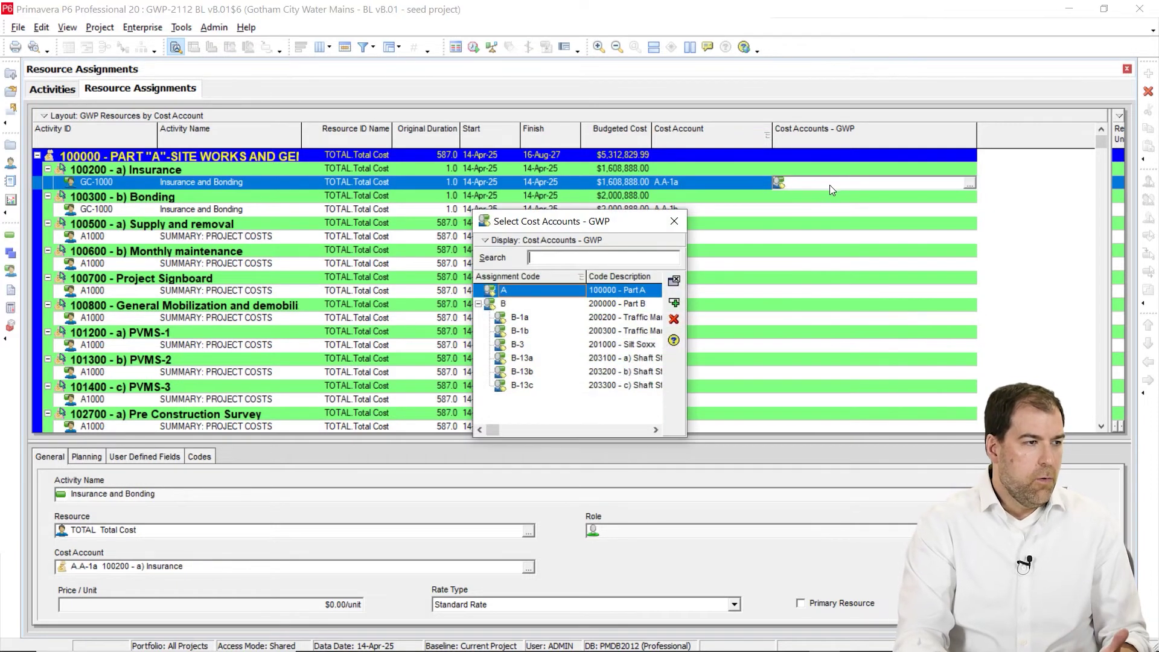
click(674, 280)
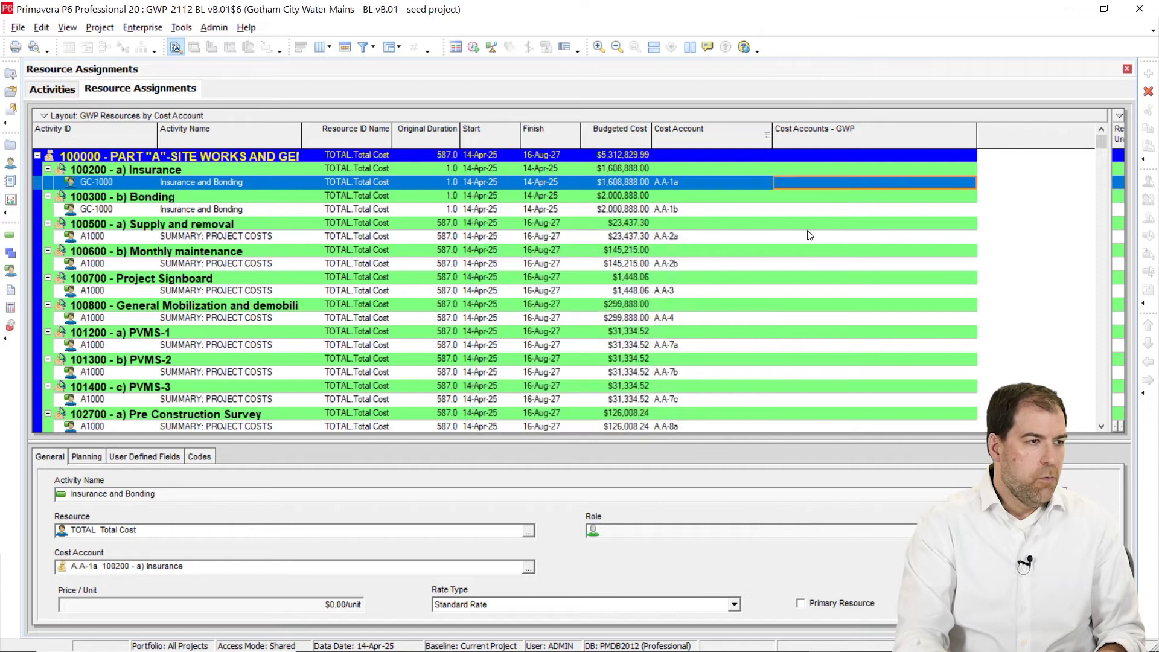
- Assign GWP codes B-1a and B-1b to Traffic control setup S1 and S2
scroll(832, 245, down, 3)
scroll(832, 247, down, 7)
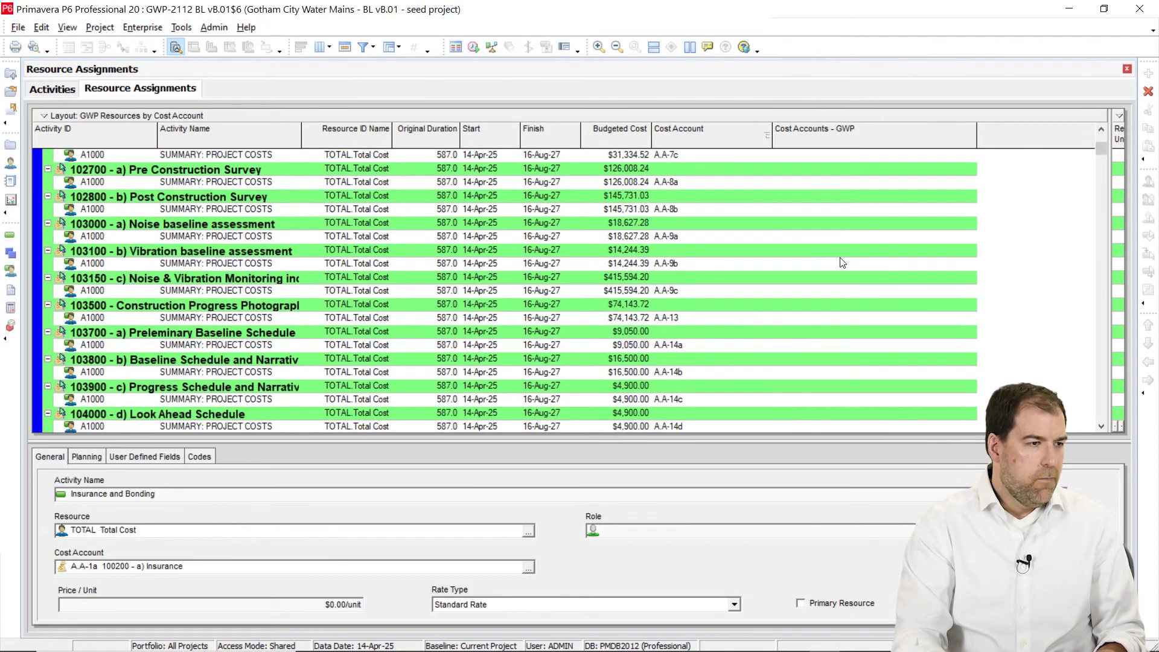
scroll(833, 327, down, 2)
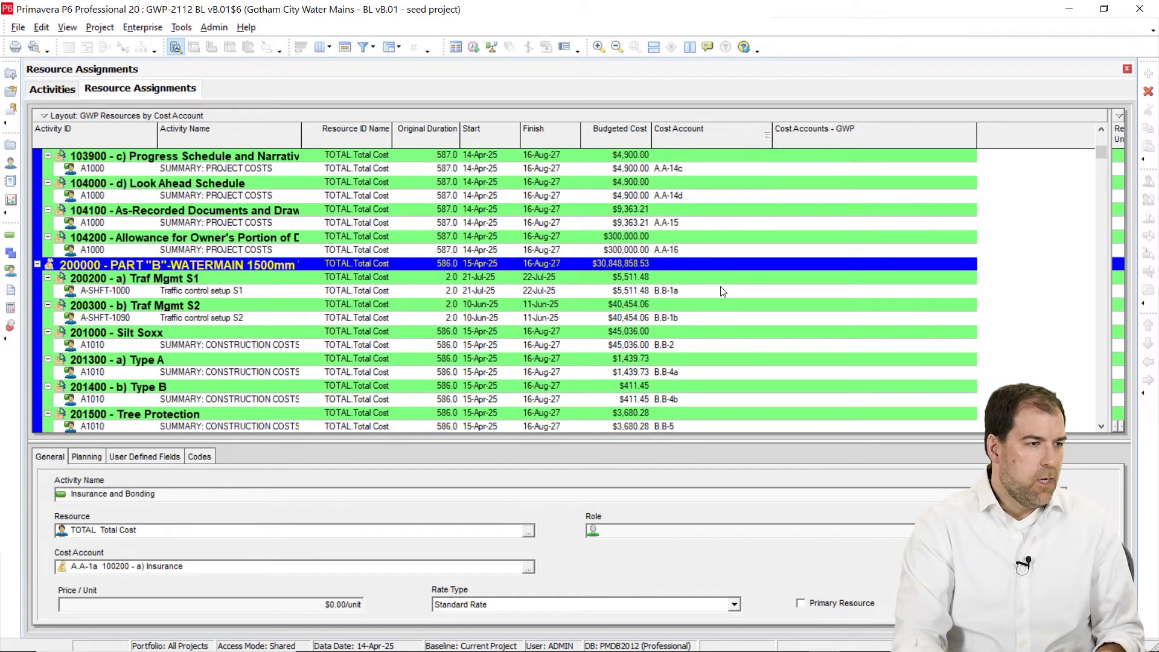
click(674, 292)
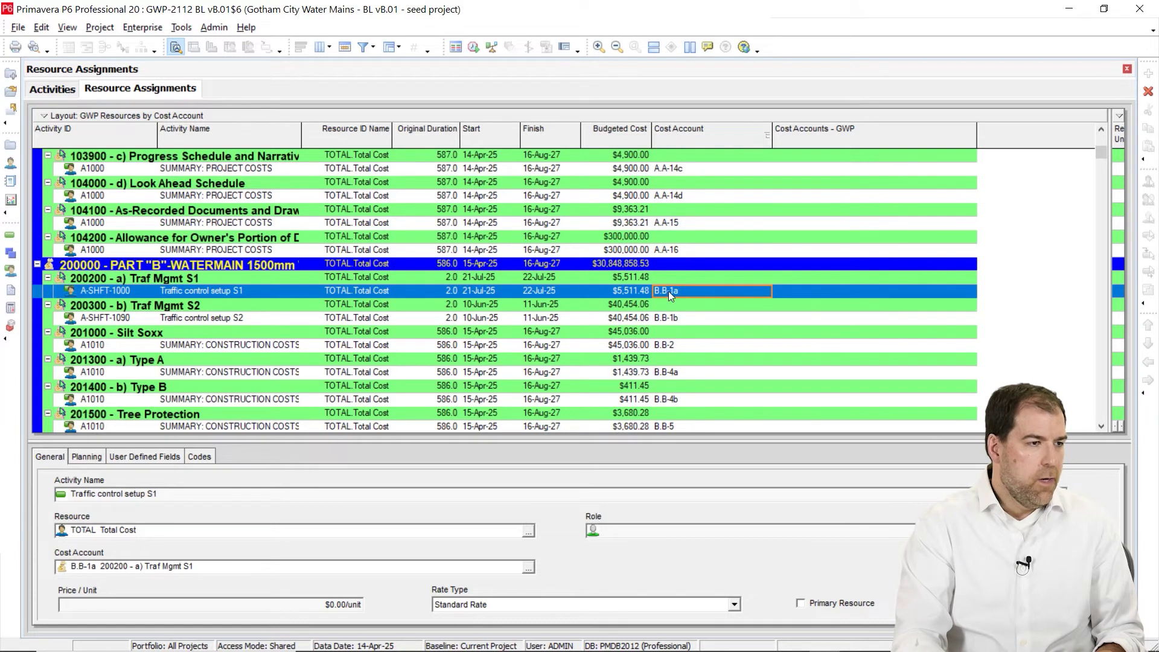
click(806, 292)
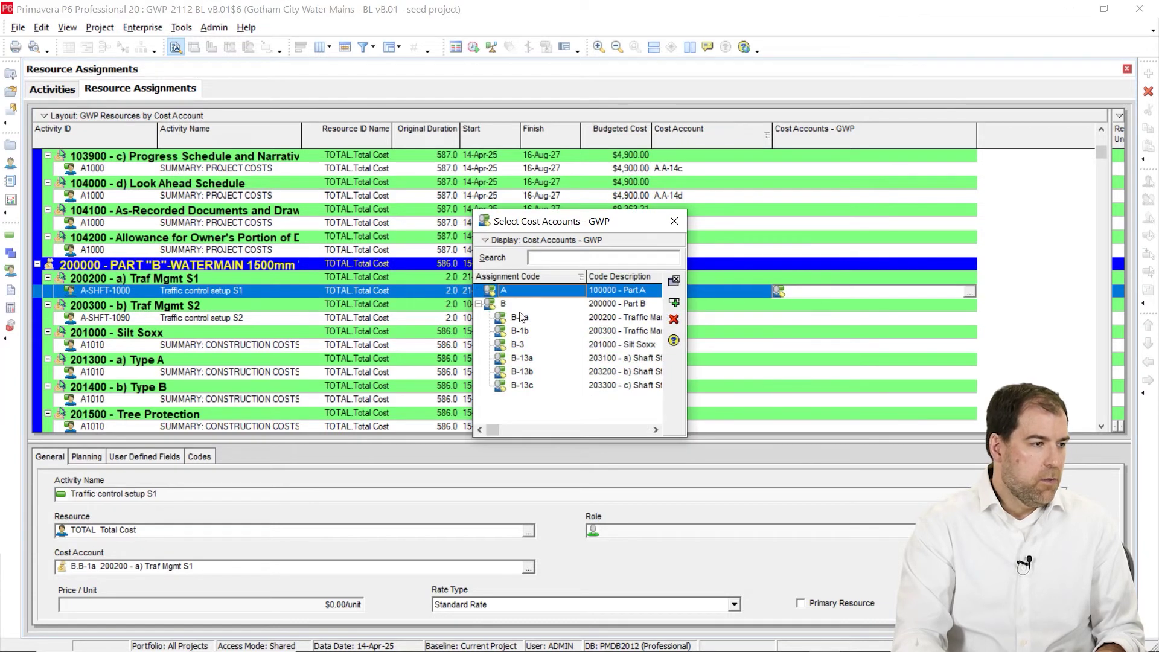
click(520, 317)
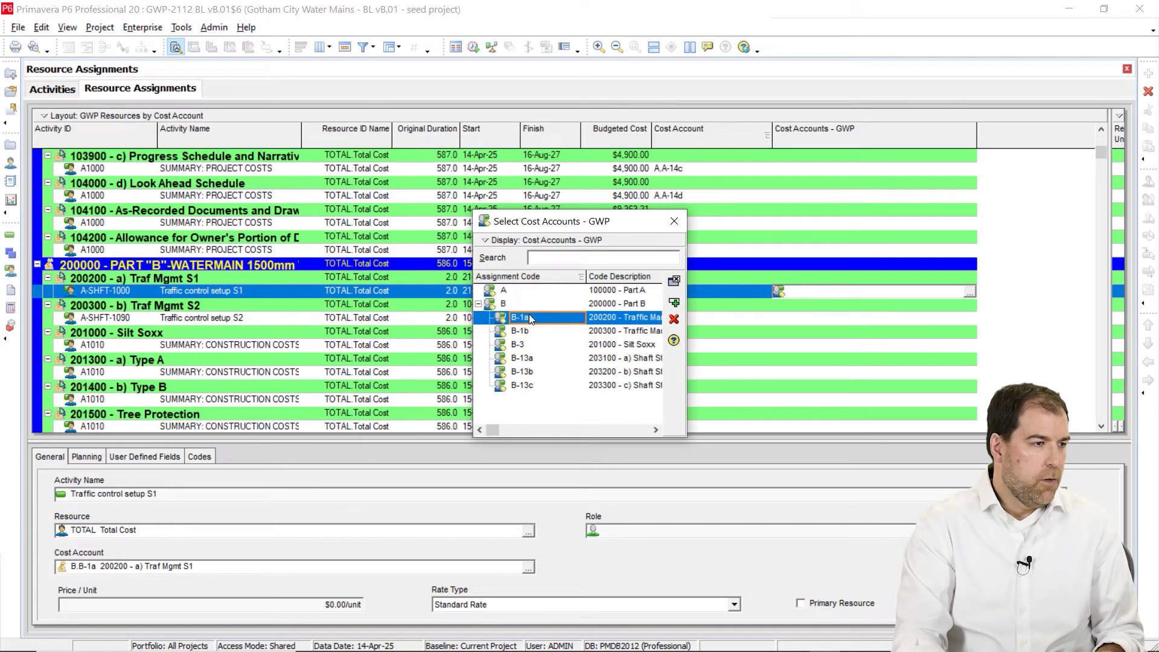
click(674, 302)
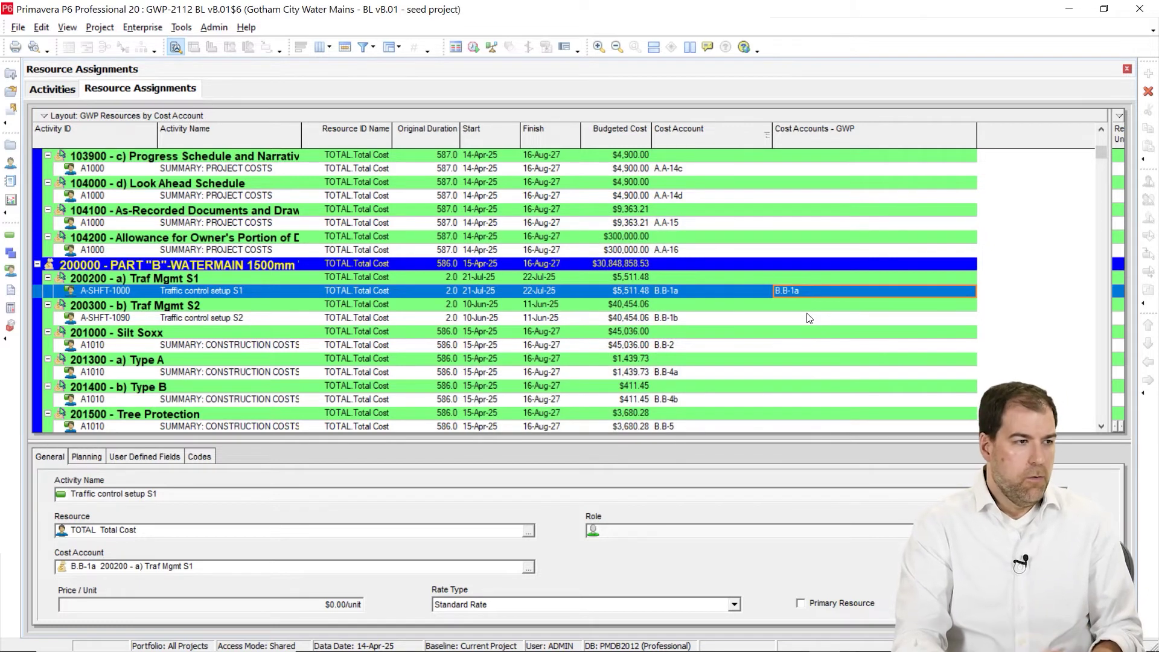
click(810, 318)
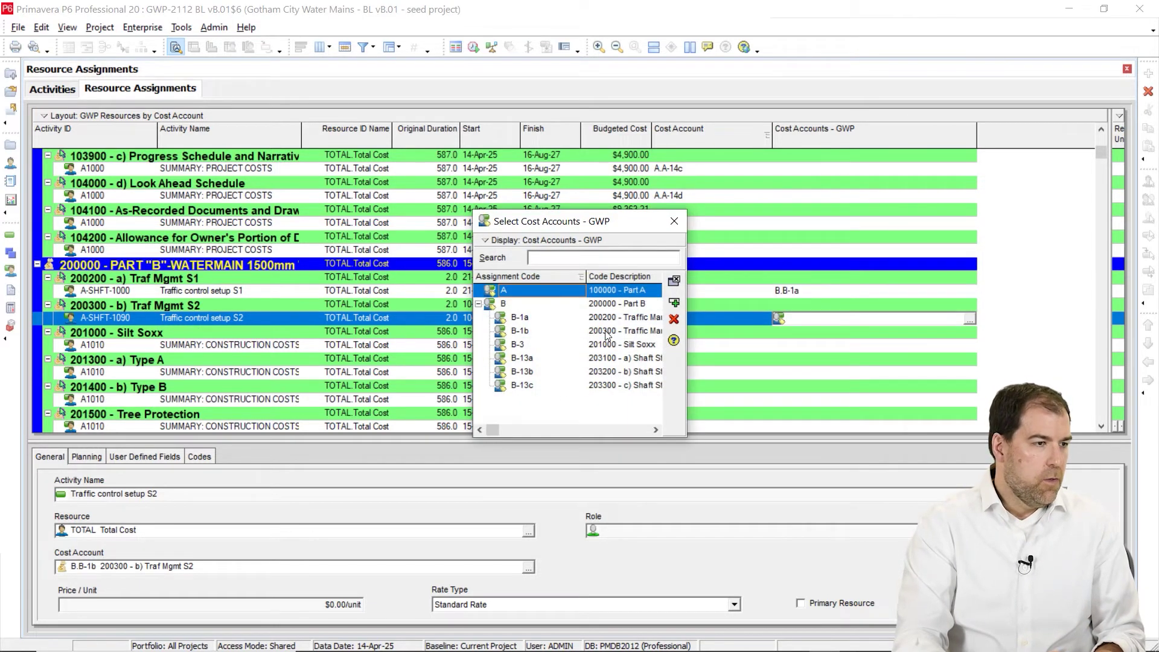
click(606, 330)
click(674, 303)
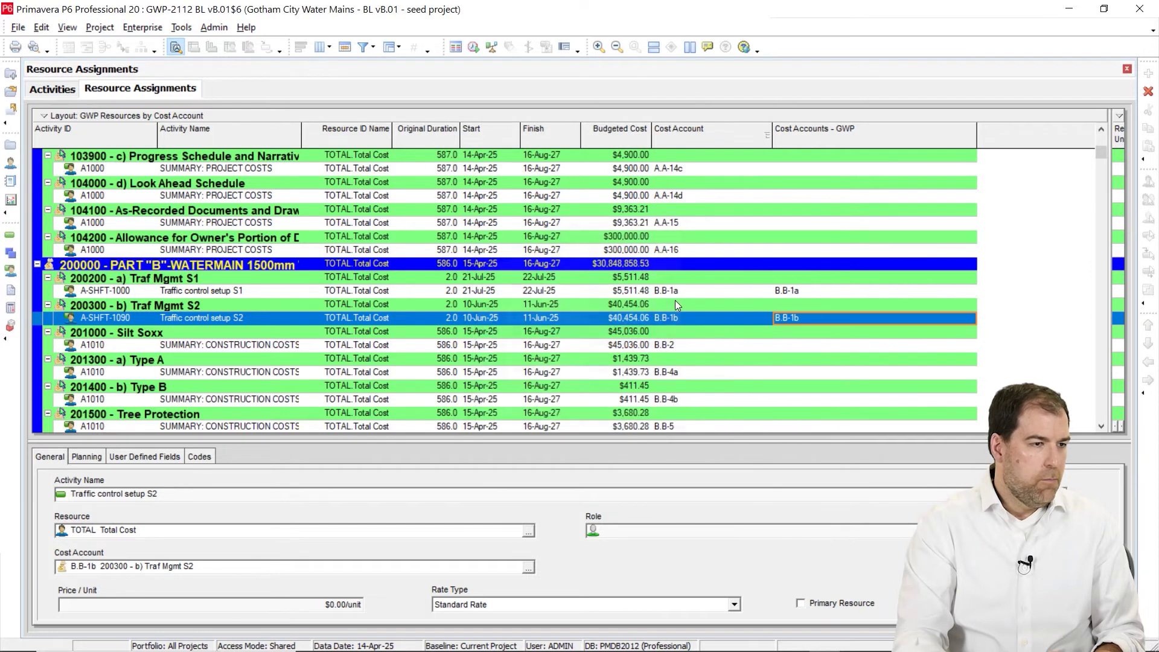
- Assign GWP code B-13a to Clearing & Grubbing S1 (A-SHFT-1010) and select the S1 staging rows
scroll(845, 335, down, 5)
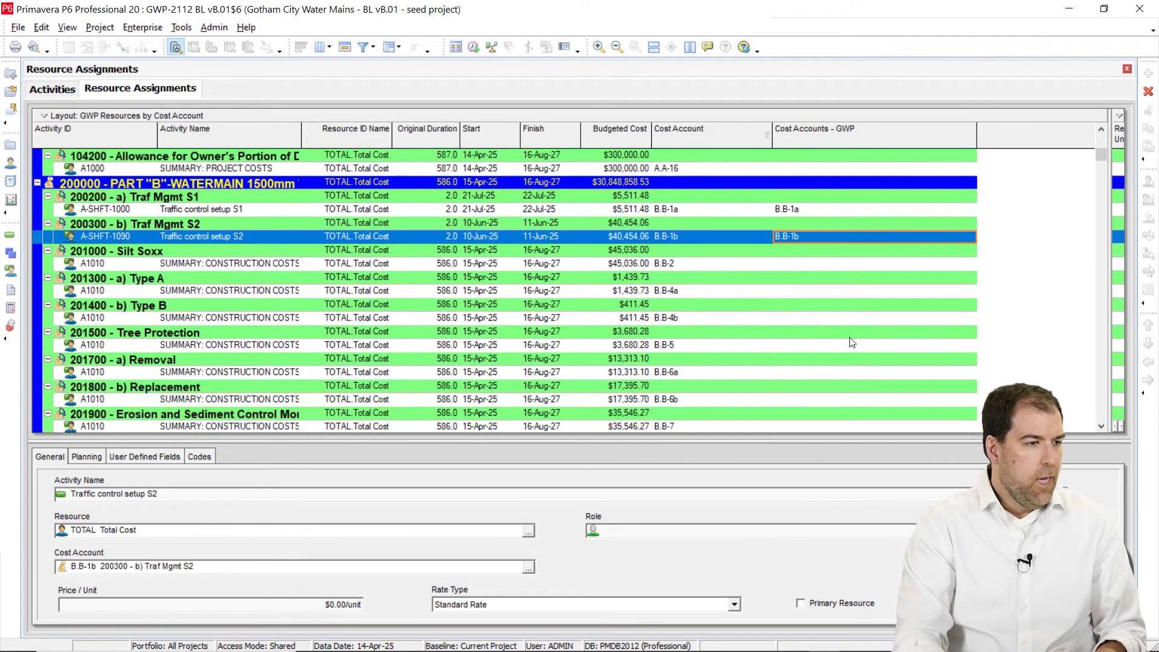
scroll(942, 314, down, 6)
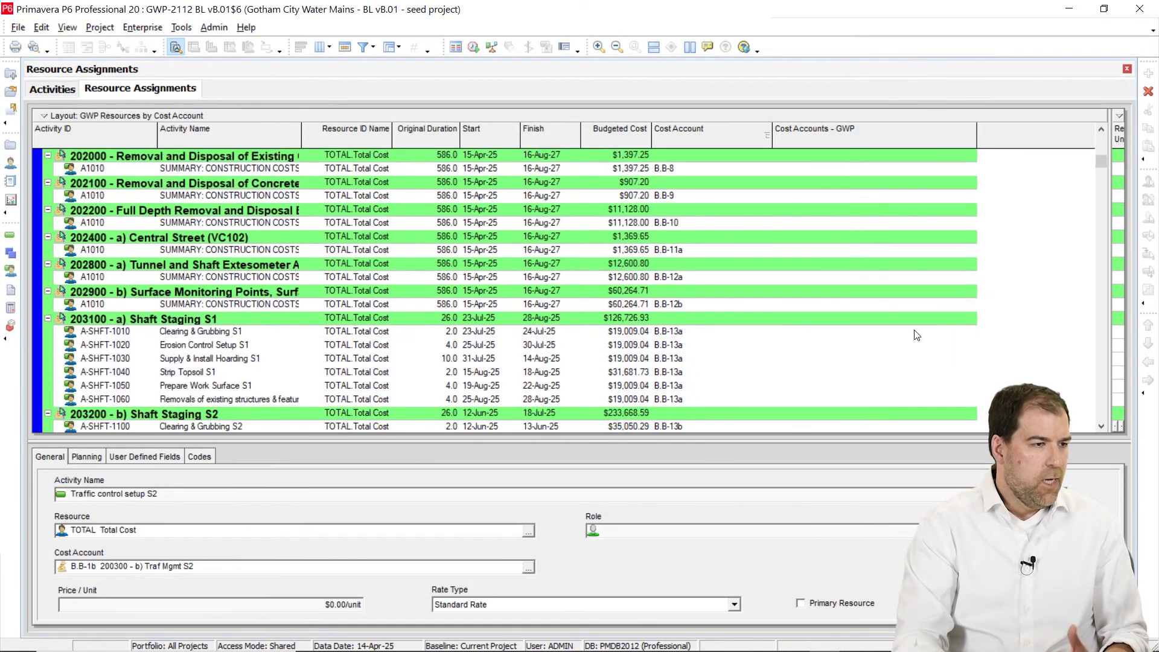
click(713, 306)
click(802, 307)
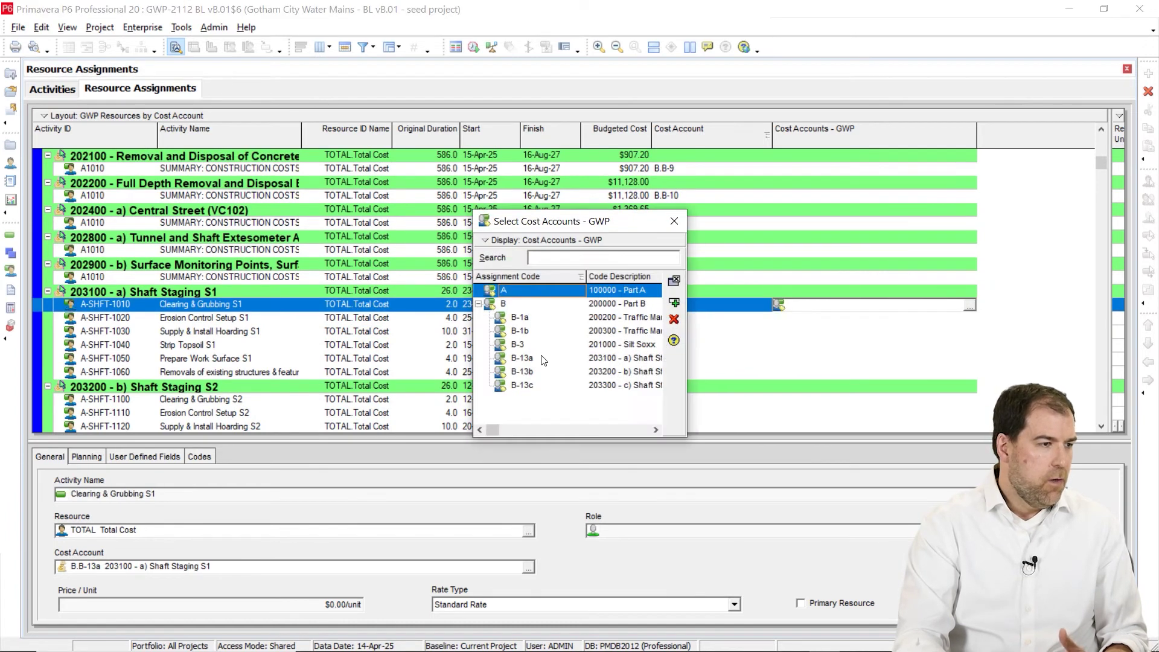
click(543, 359)
double_click(613, 359)
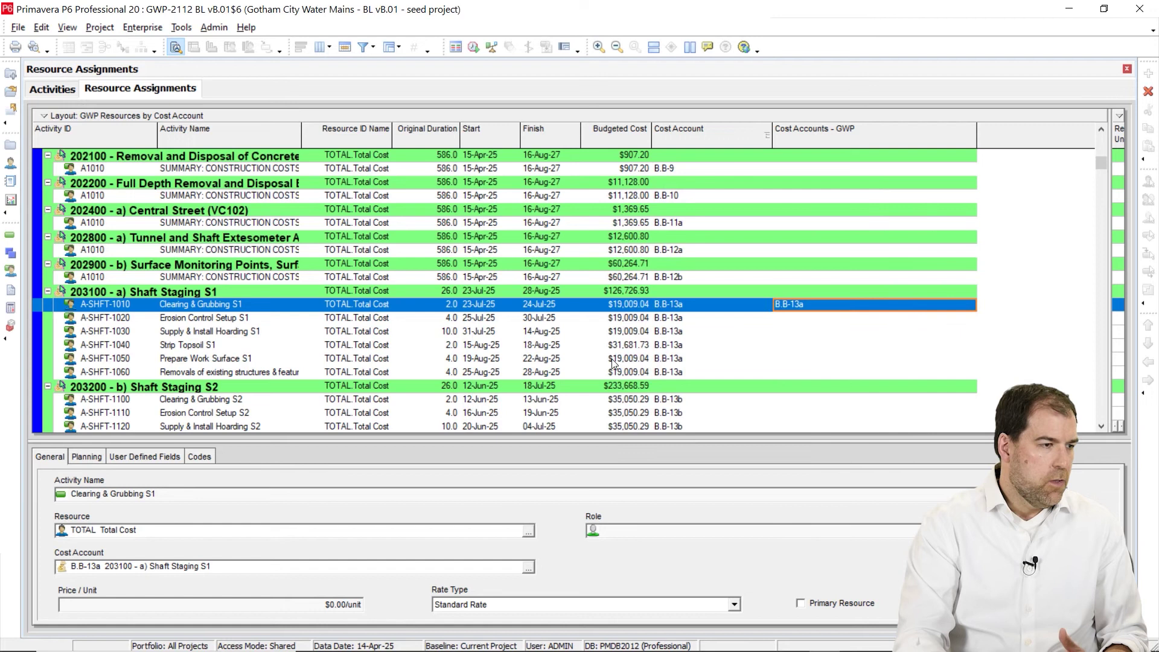
shift+click(789, 372)
- Fill B.B-13a down the S1 rows, then give A-SHFT-1100 through 1150 code B.B-13b
key(ctrl+e)
scroll(852, 385, down, 3)
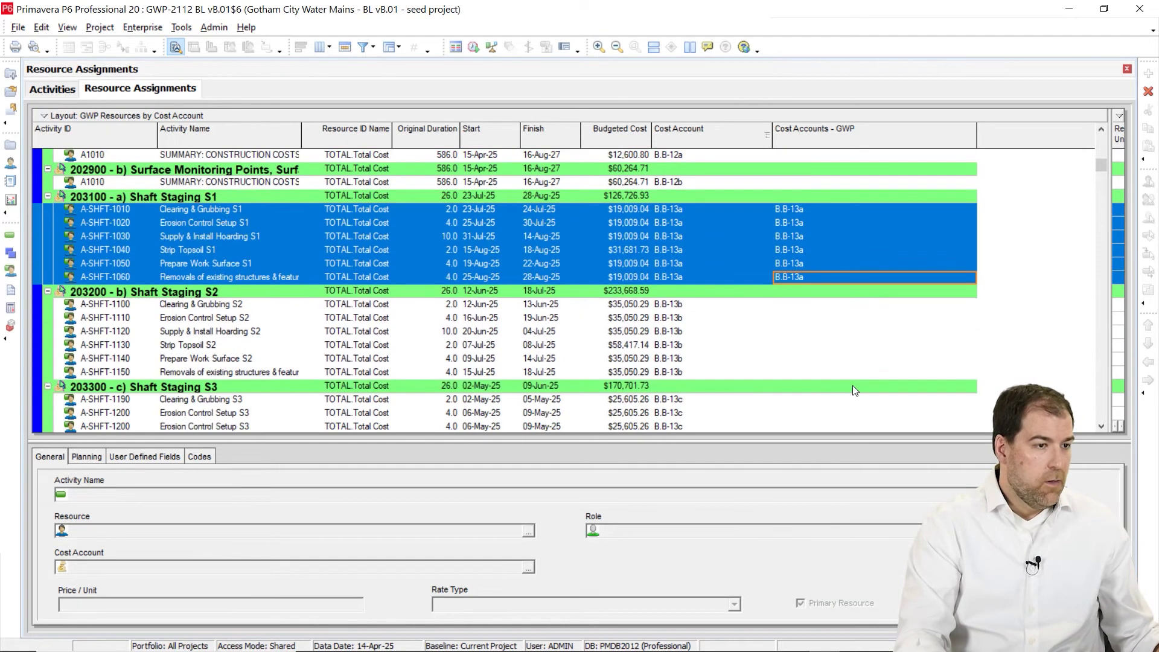
double_click(802, 304)
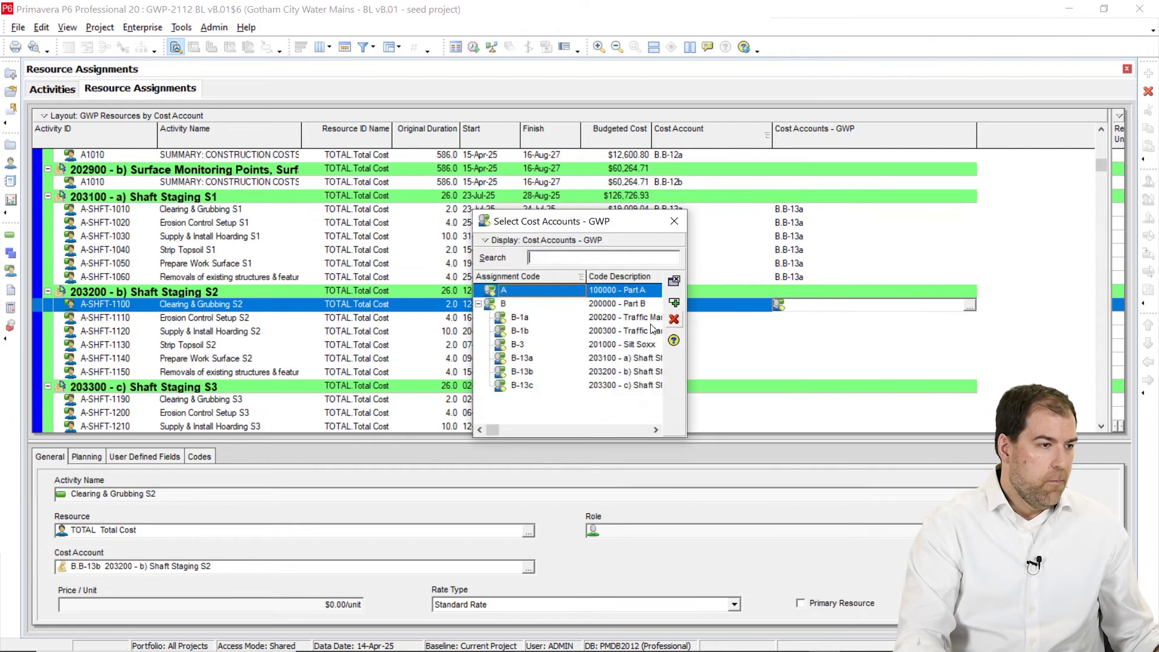
click(532, 372)
double_click(533, 372)
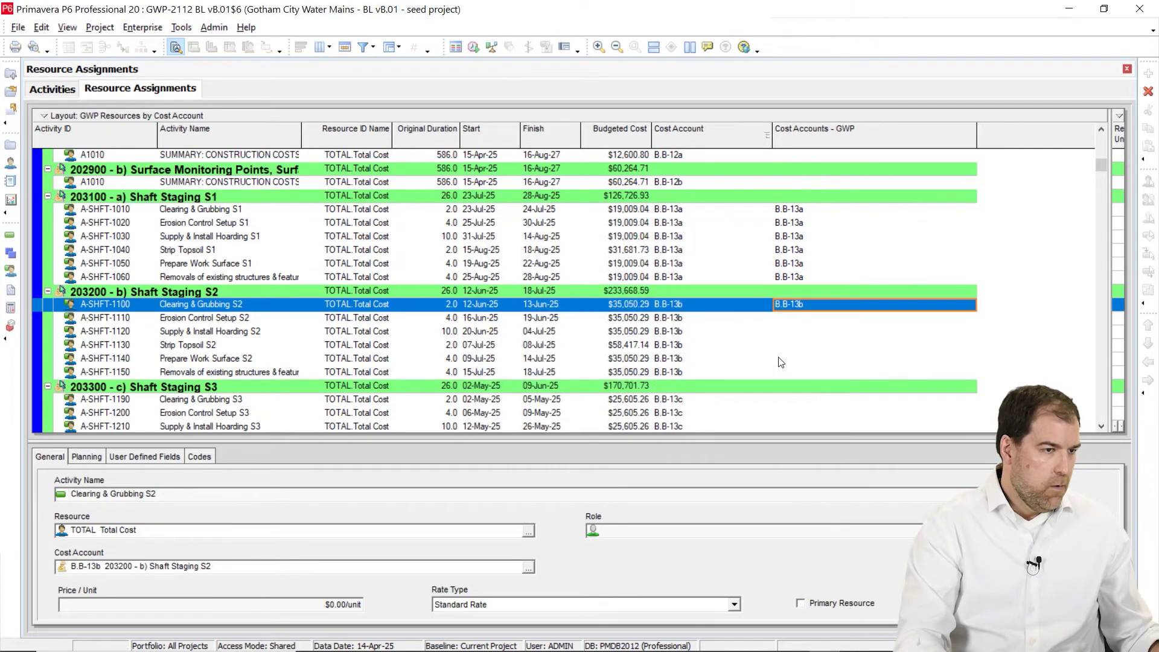
shift+click(794, 371)
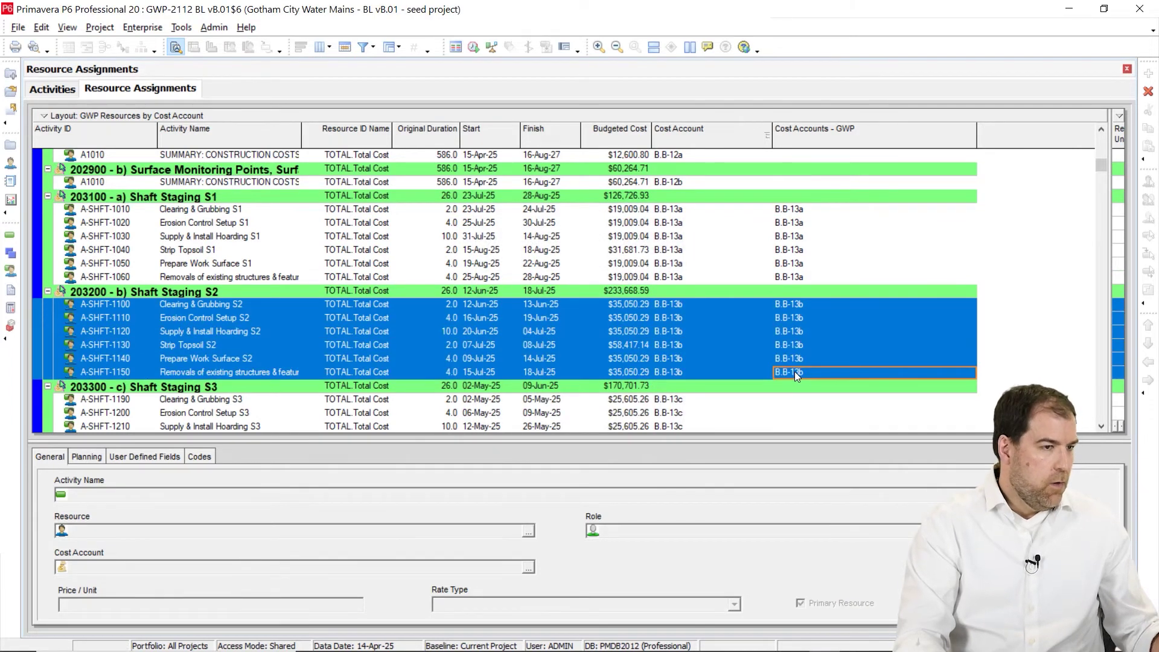
key(ctrl+e)
- Give assignments A-SHFT-1190 through A-SHFT-1240 GWP code B.B-13c
double_click(801, 332)
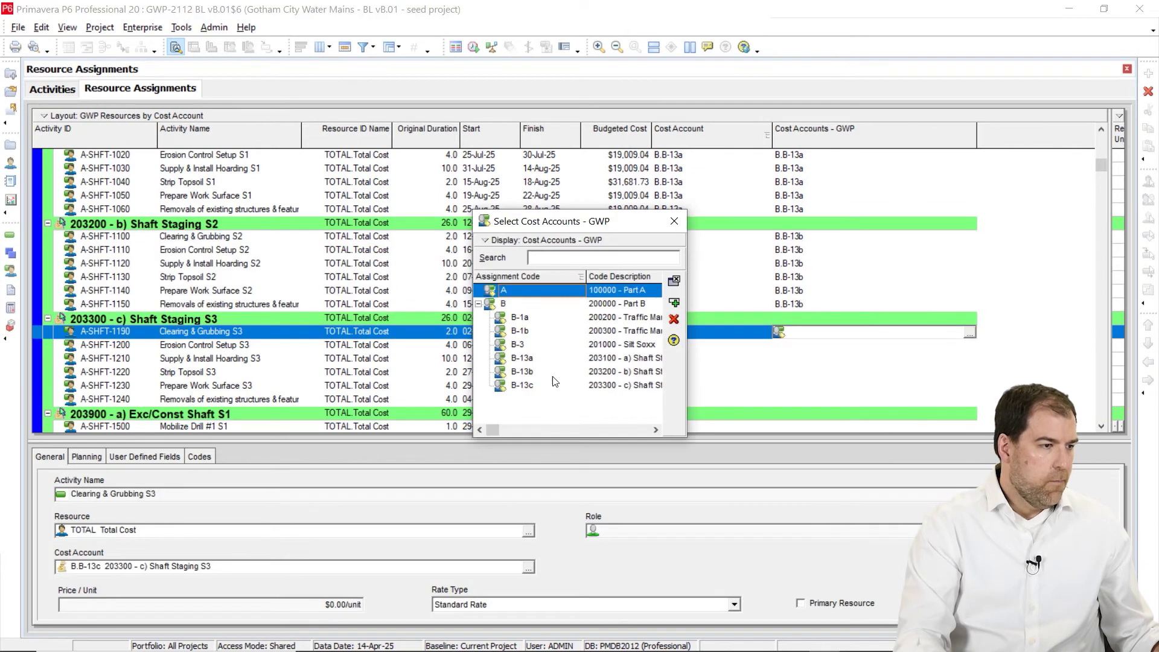
click(534, 385)
double_click(534, 387)
shift+click(790, 401)
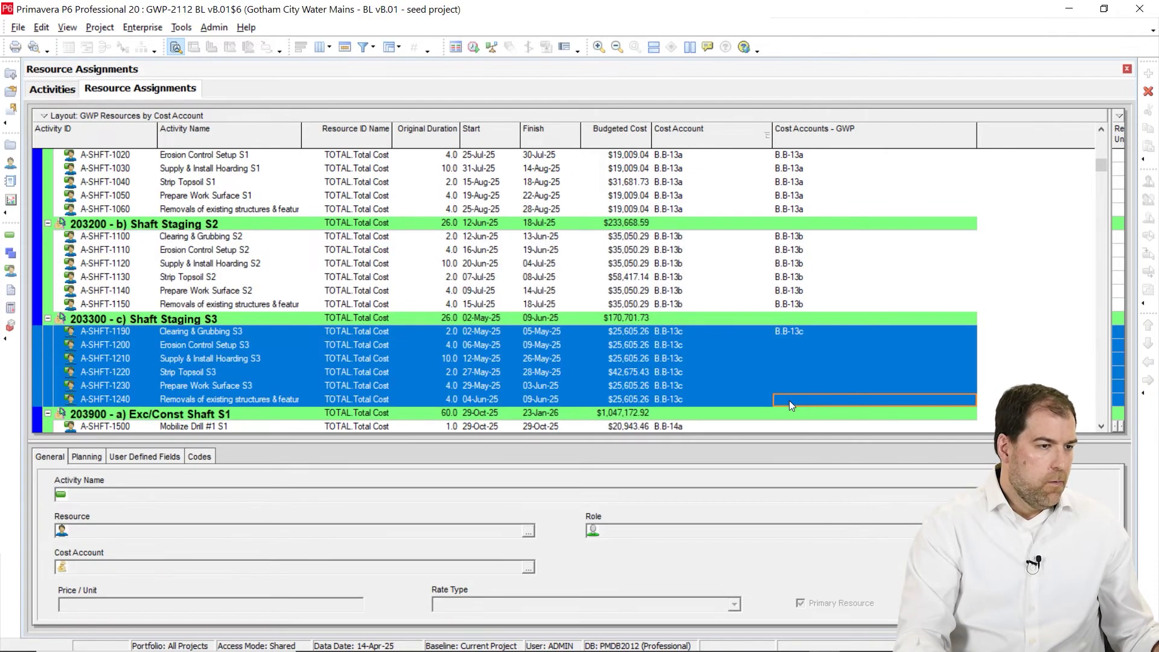
key(ctrl+e)
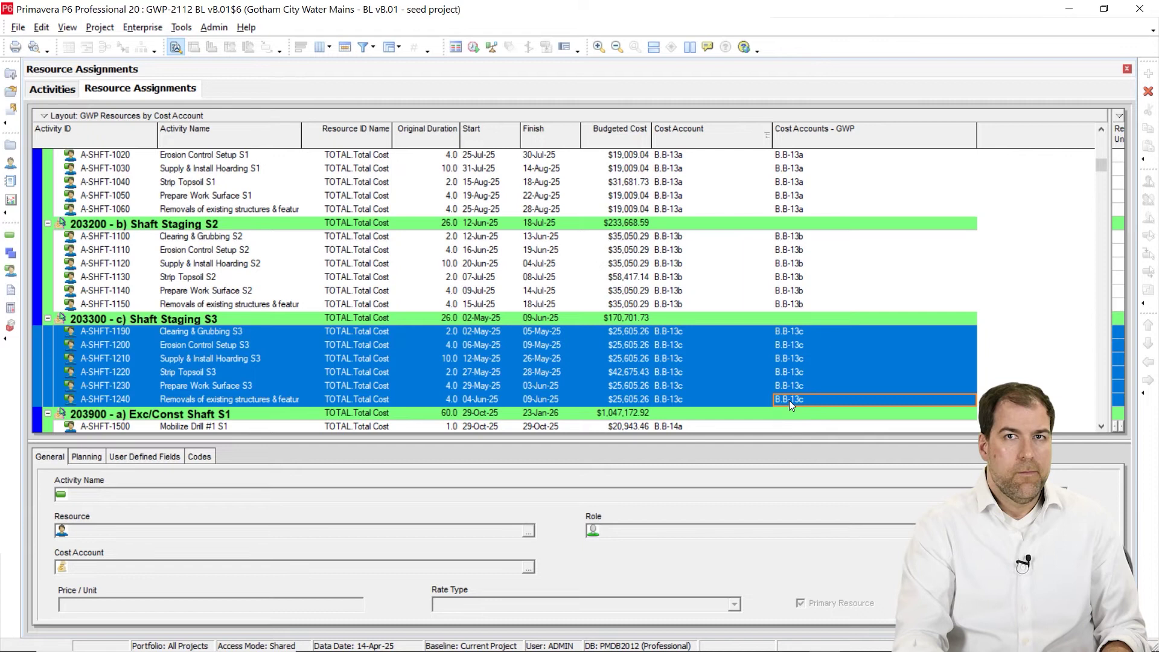
scroll(850, 341, up, 10)
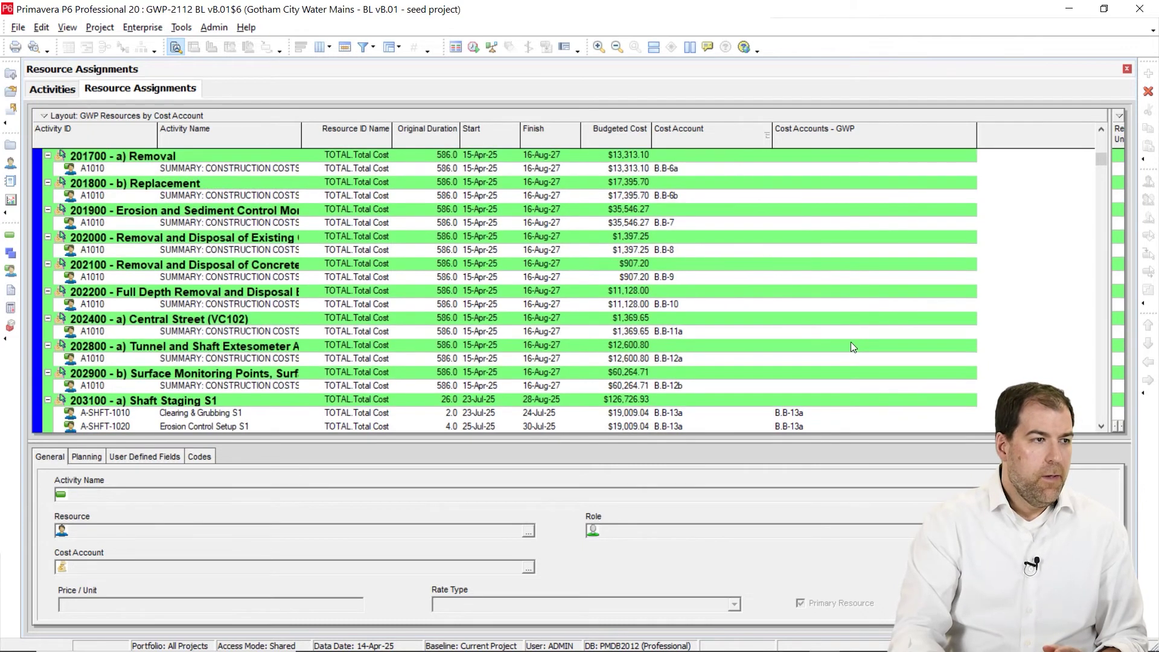
- Change the Group and Sort grouping field from Cost Account to Cost Accounts - GWP
scroll(852, 342, up, 5)
scroll(711, 142, up, 5)
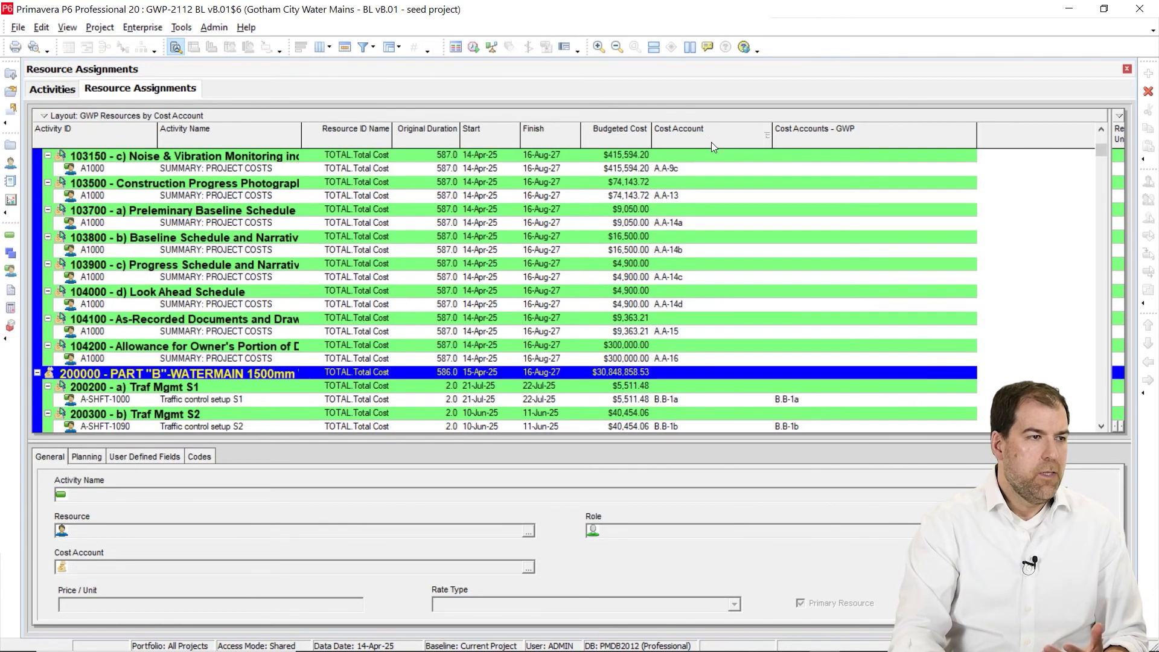
scroll(723, 151, up, 5)
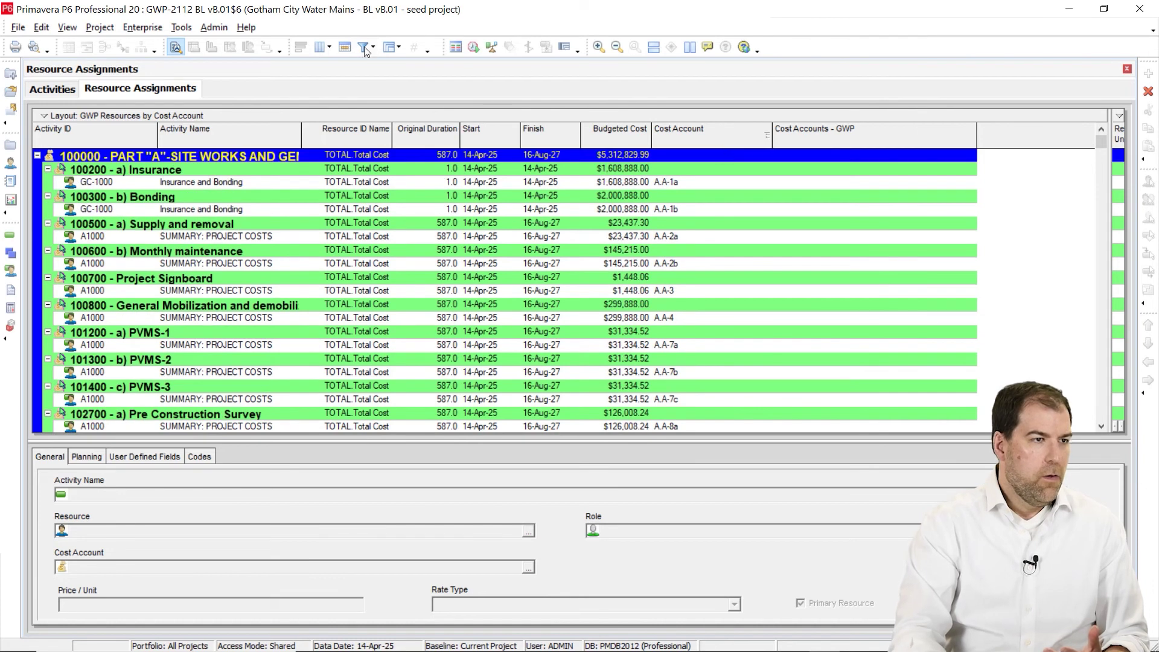
click(389, 48)
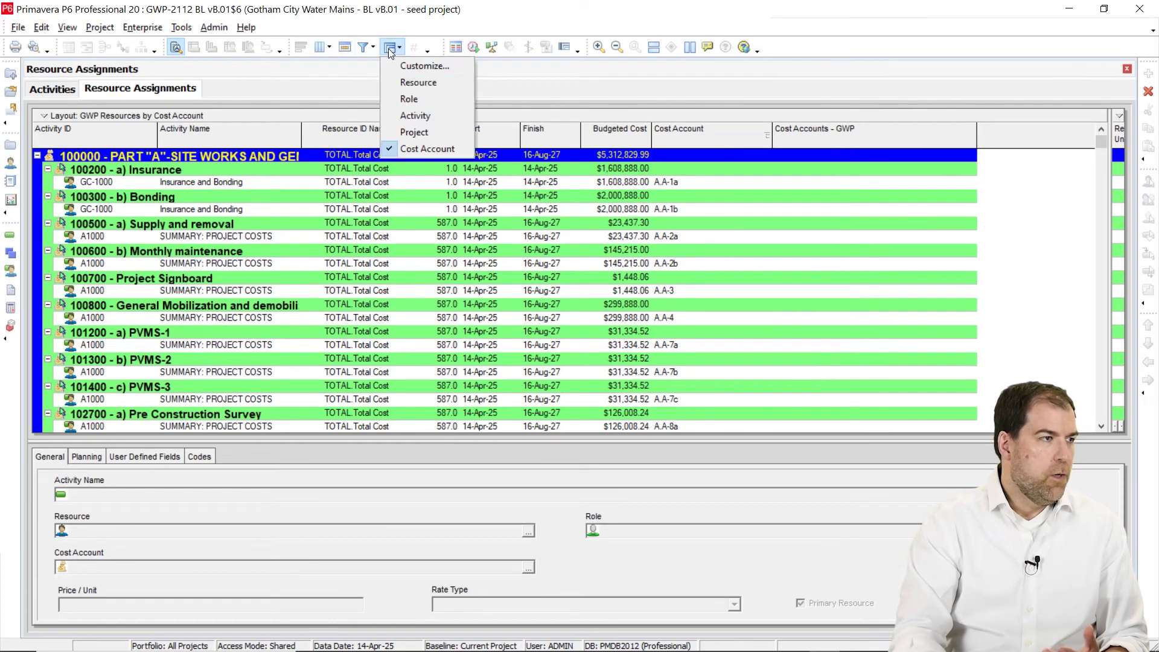
click(429, 67)
click(419, 297)
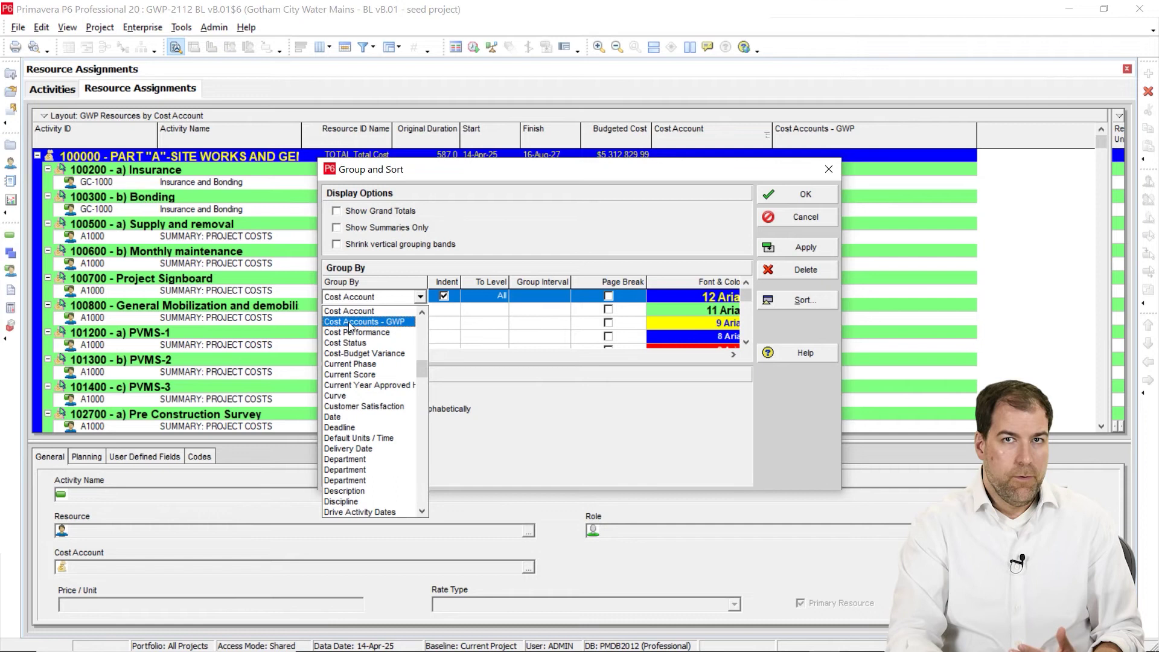
click(351, 322)
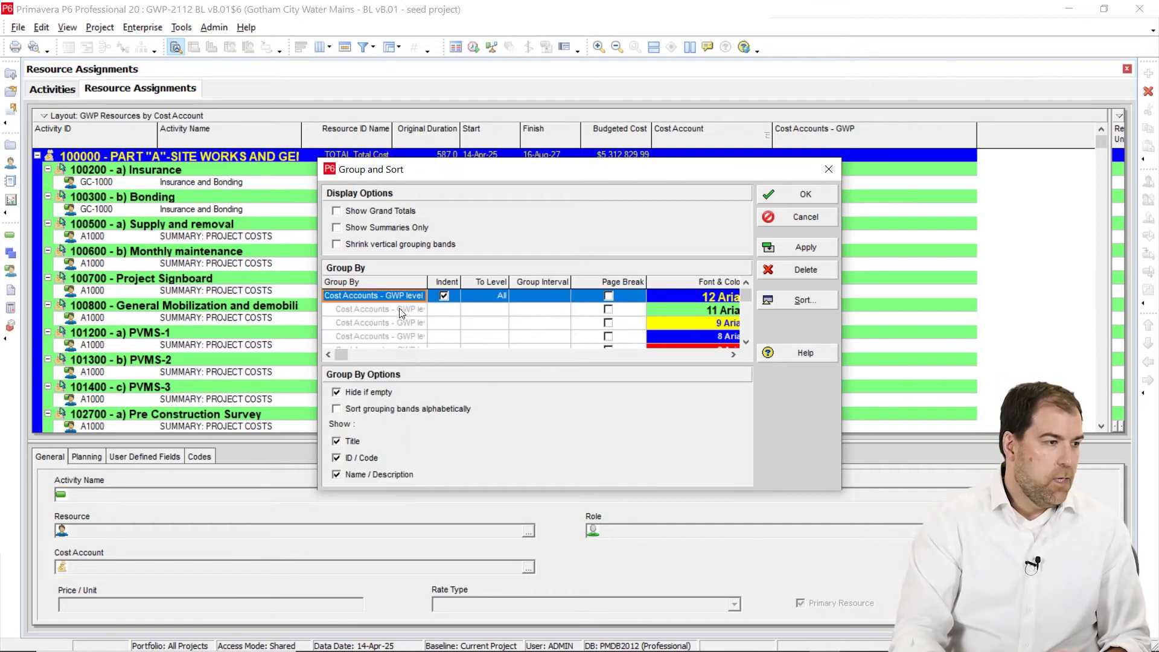
click(802, 194)
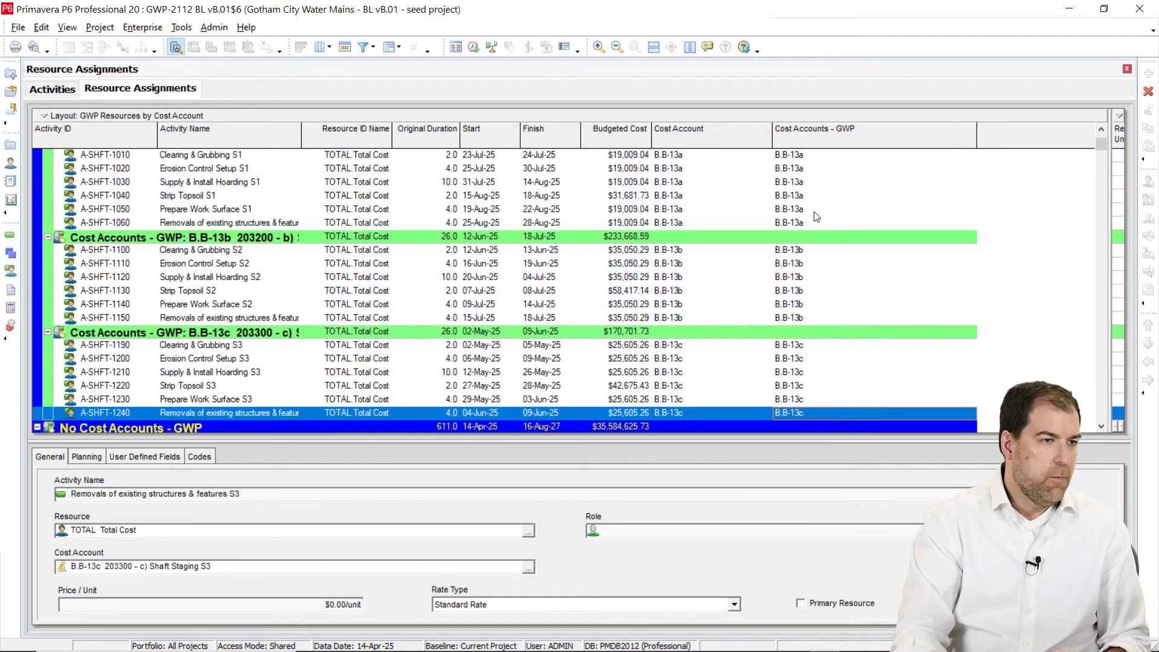
scroll(830, 356, up, 3)
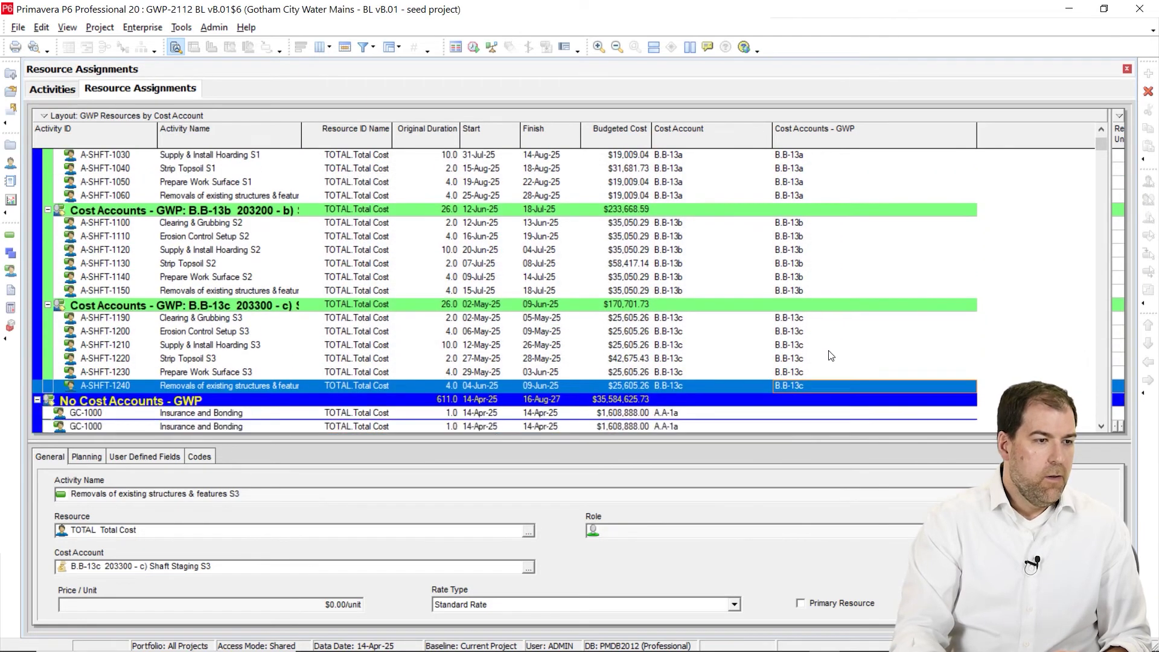
scroll(829, 356, up, 3)
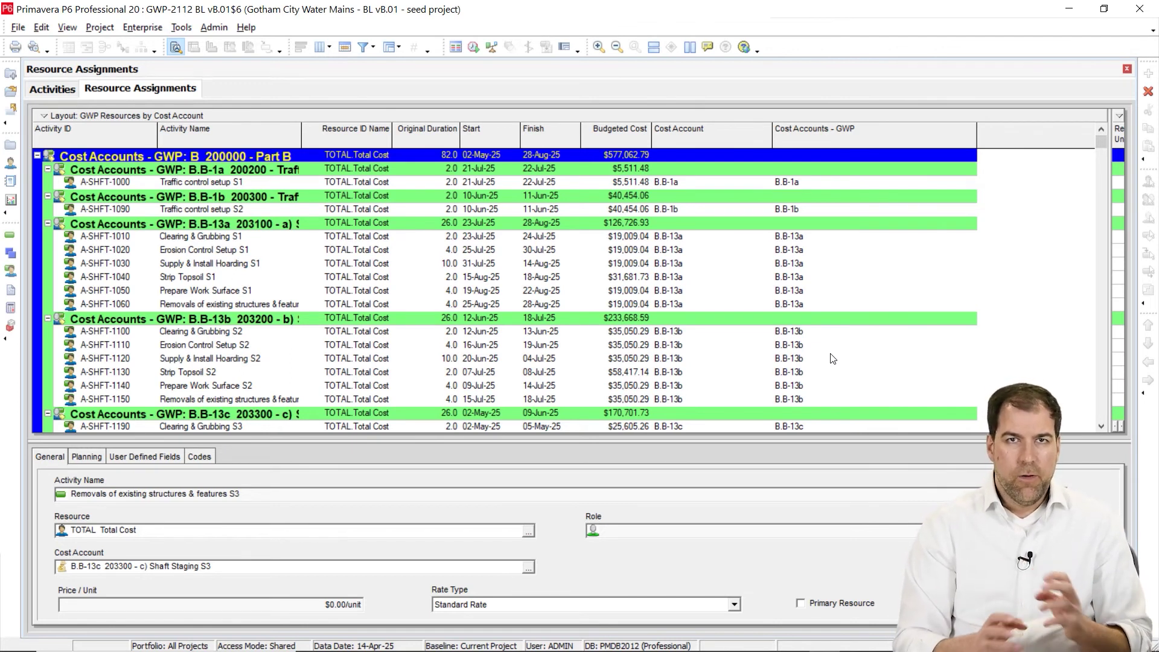
- Reopen Assignment Codes from the Enterprise menu and list the available code types
click(143, 27)
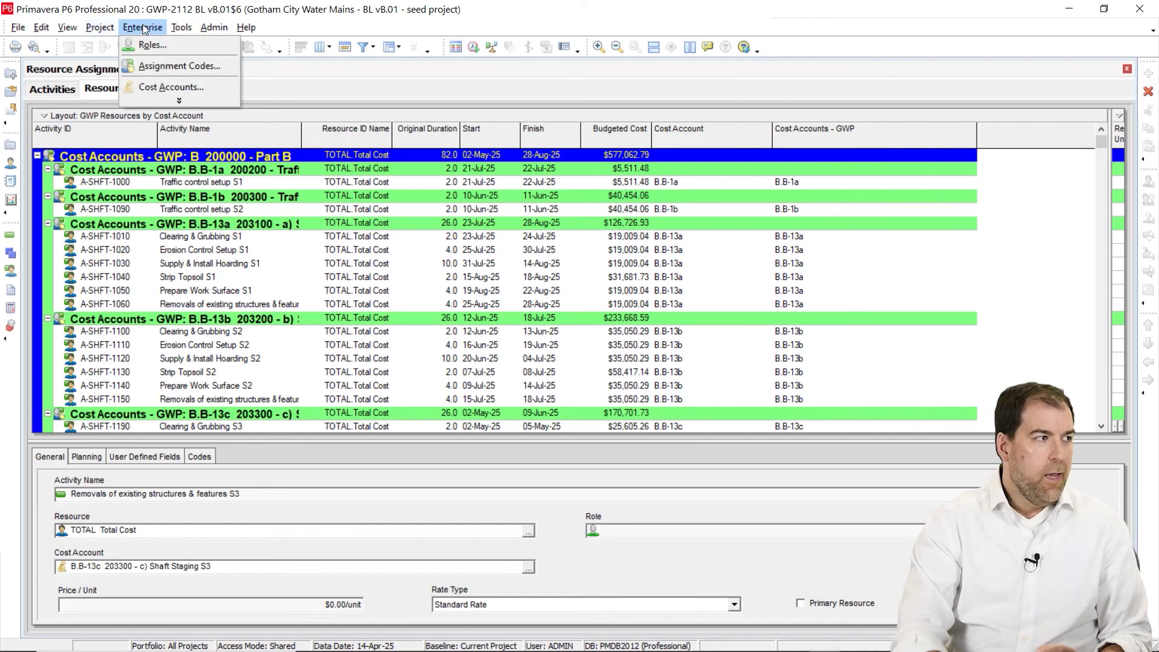
click(191, 67)
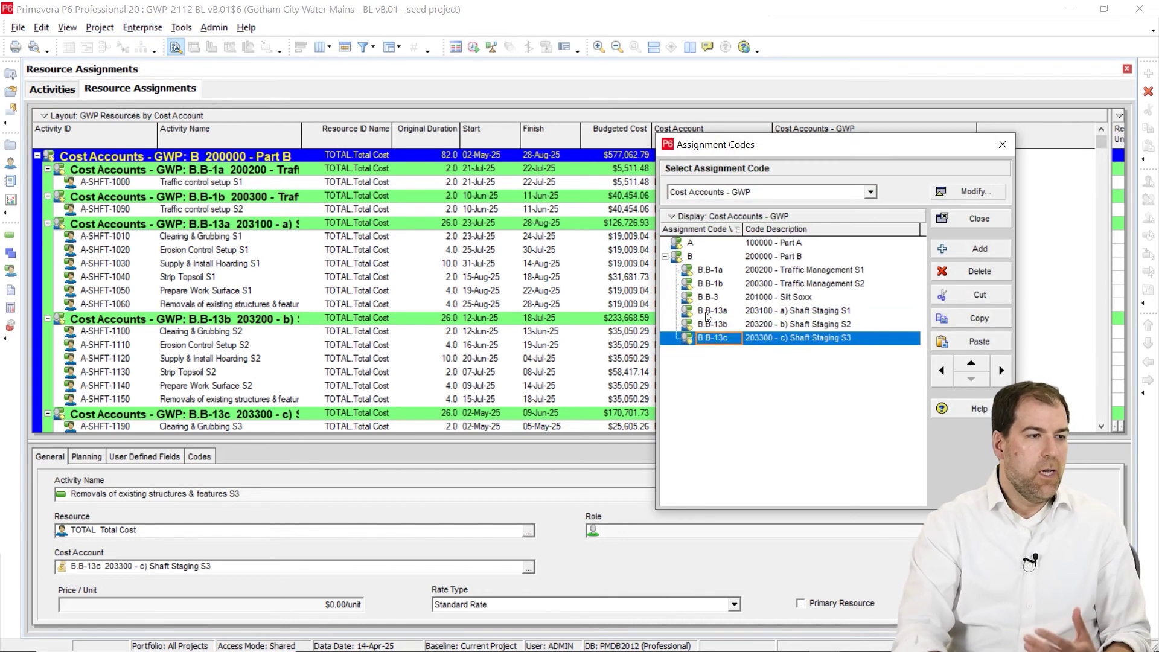
click(792, 192)
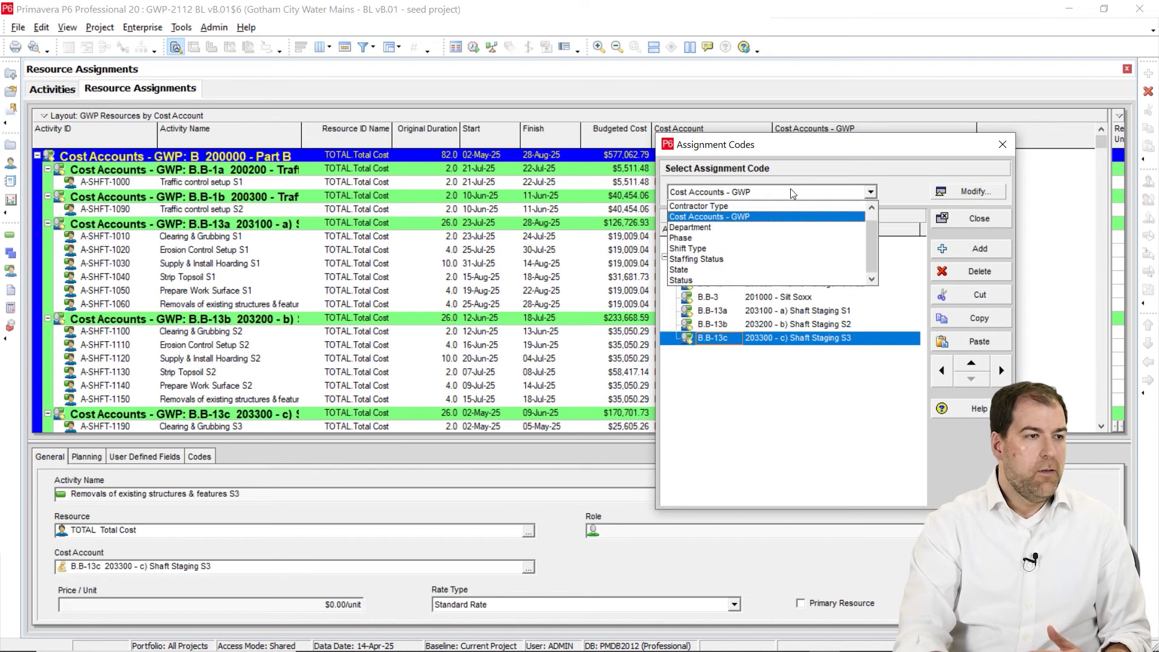